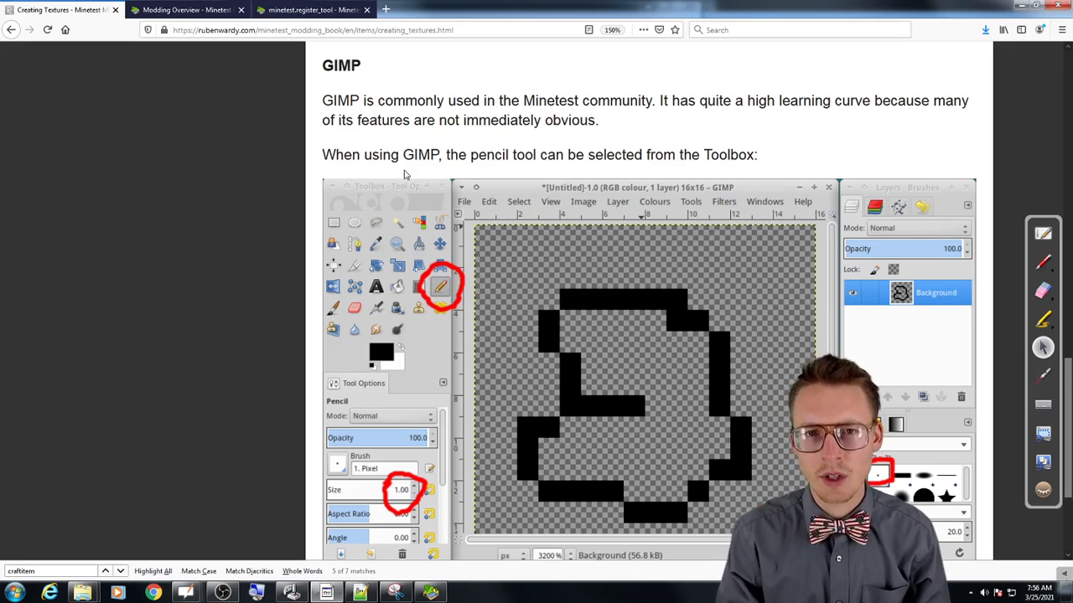
- Look up the installed GIMP 2.10.20 in the system's program search and show its recent files
{"action": "key", "text": "super"}
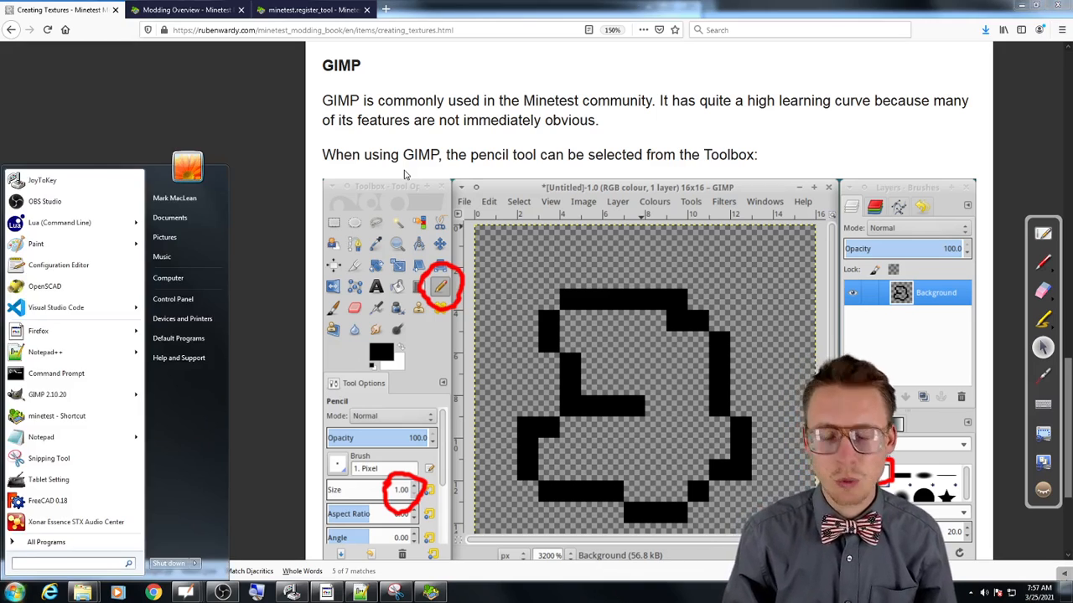
{"action": "type", "text": "gimp"}
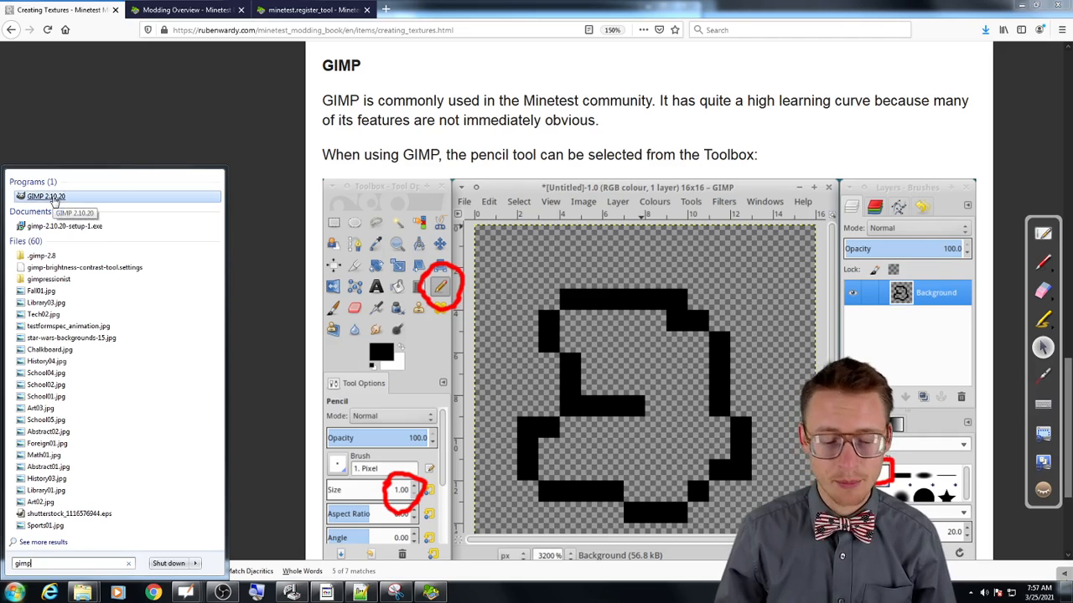
{"action": "key", "text": "Escape"}
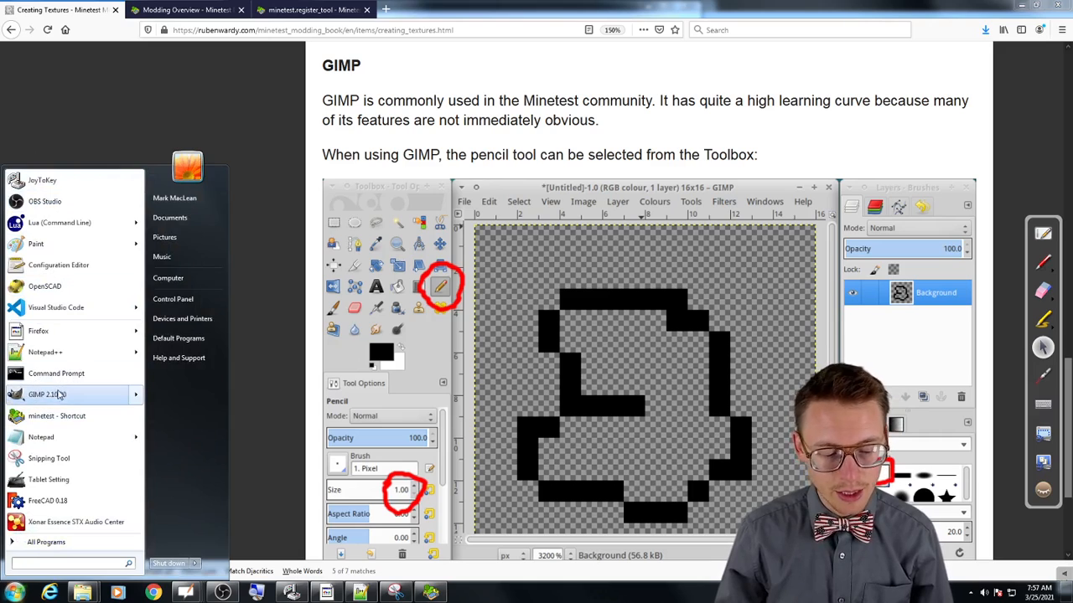
{"action": "mouse_move", "coordinate": [59, 400]}
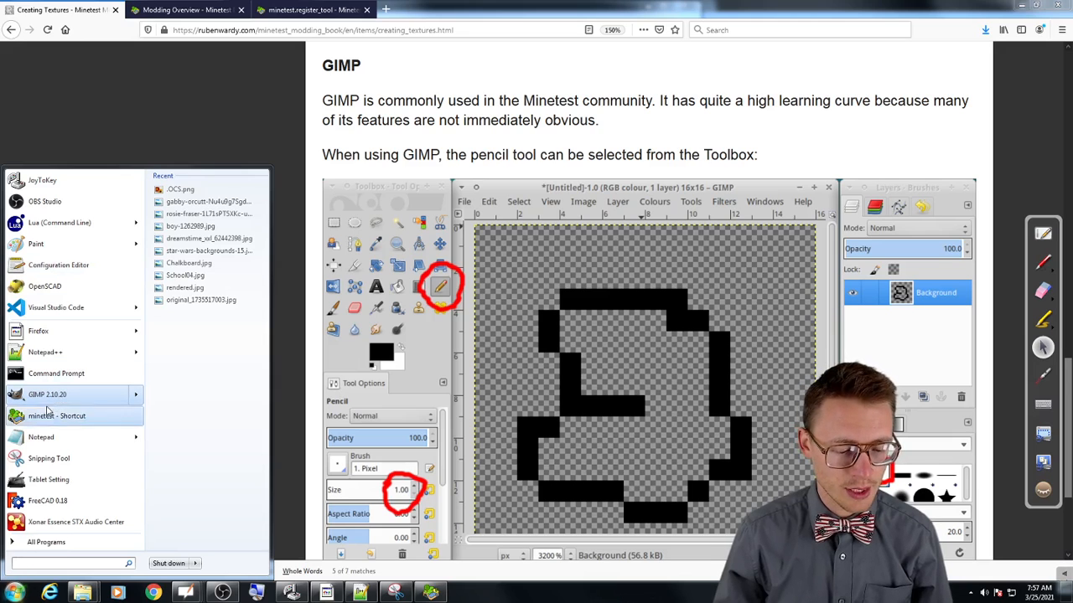
{"action": "key", "text": "super"}
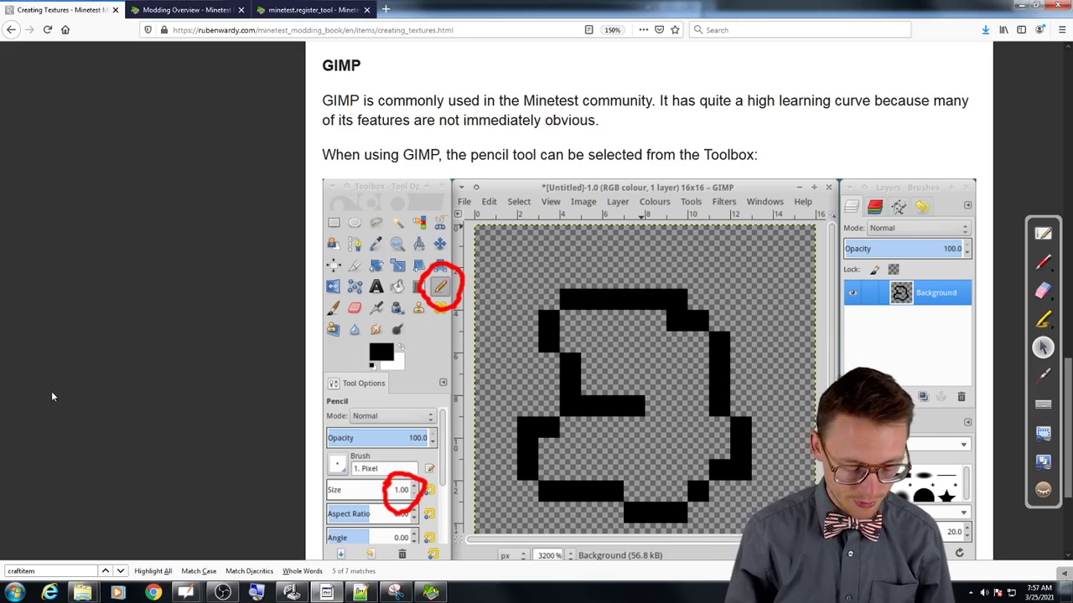
- Browse to C:\Program Files\GIMP 2\bin to examine where the GIMP executables are installed, and close the folder window
{"action": "key", "text": "super"}
{"action": "type", "text": "c"}
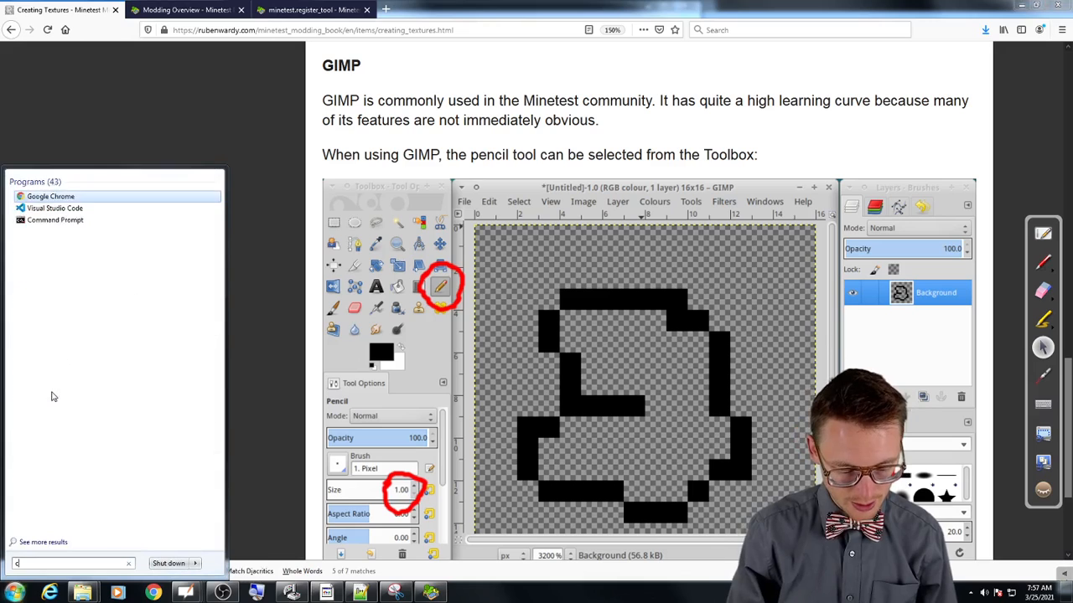
{"action": "type", "text": ":\\pro"}
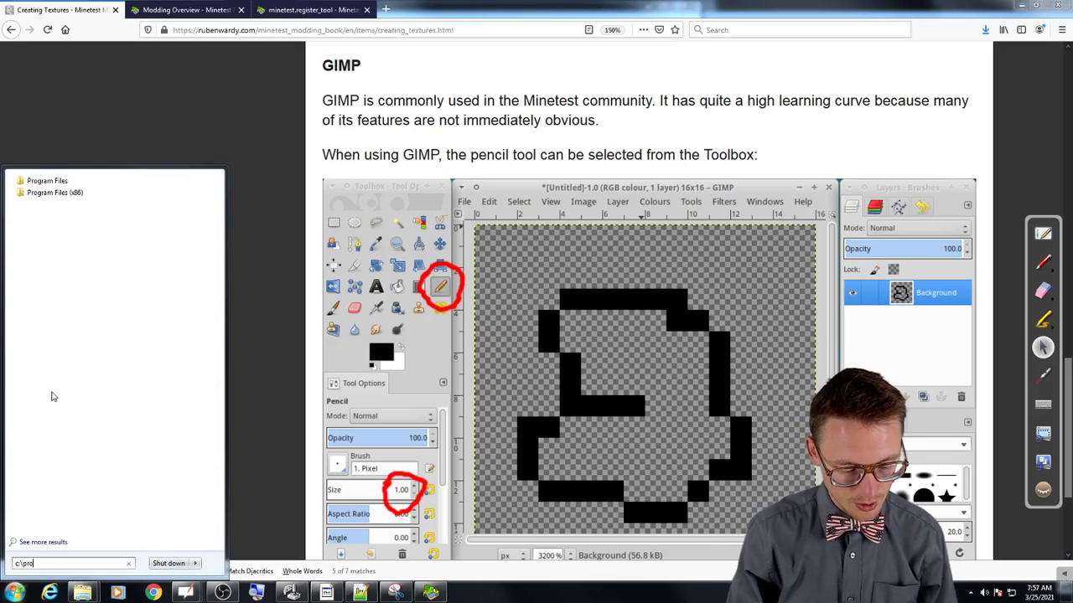
{"action": "key", "text": "Return"}
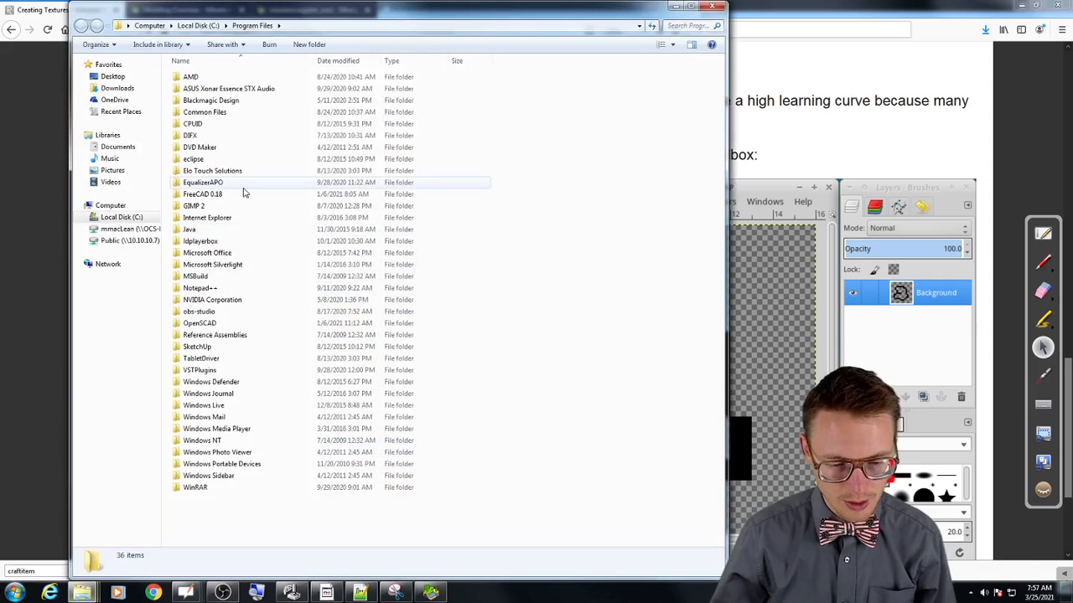
{"action": "double_click", "coordinate": [198, 209]}
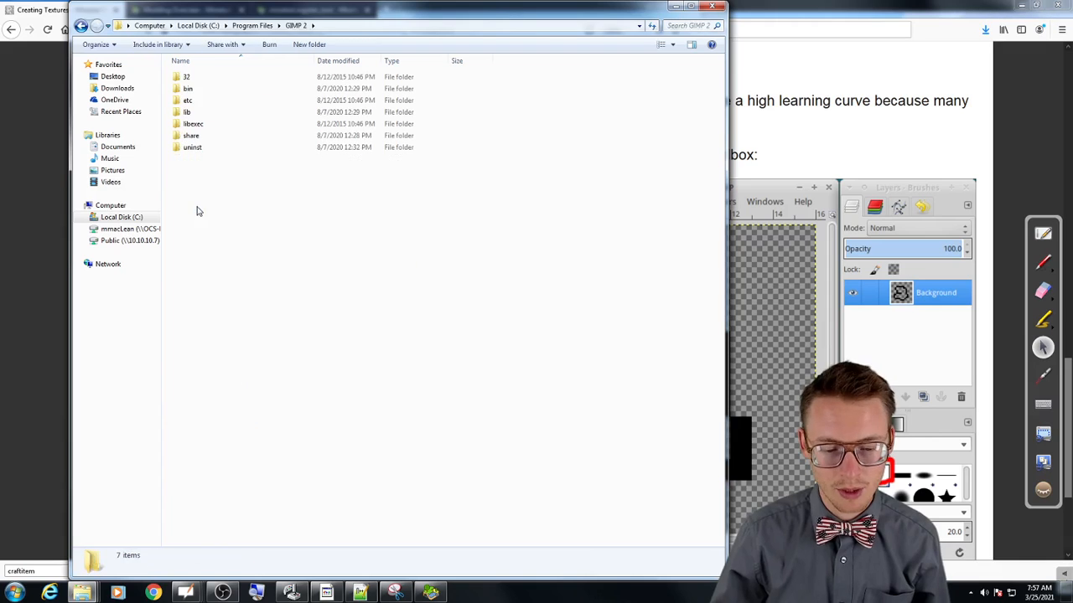
{"action": "left_click", "coordinate": [347, 26]}
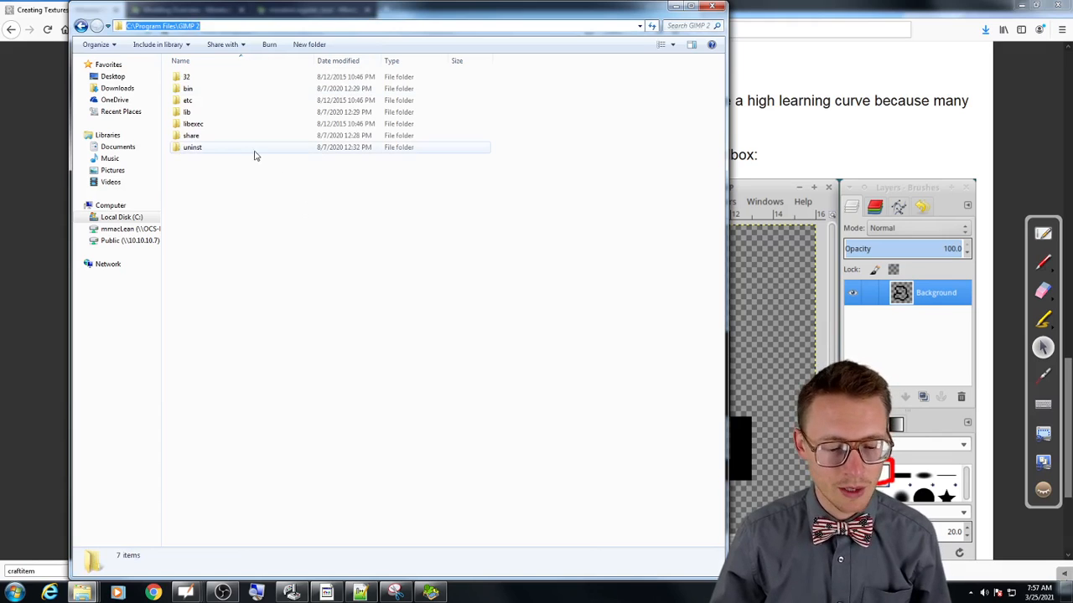
{"action": "left_click", "coordinate": [185, 89]}
{"action": "double_click", "coordinate": [185, 89]}
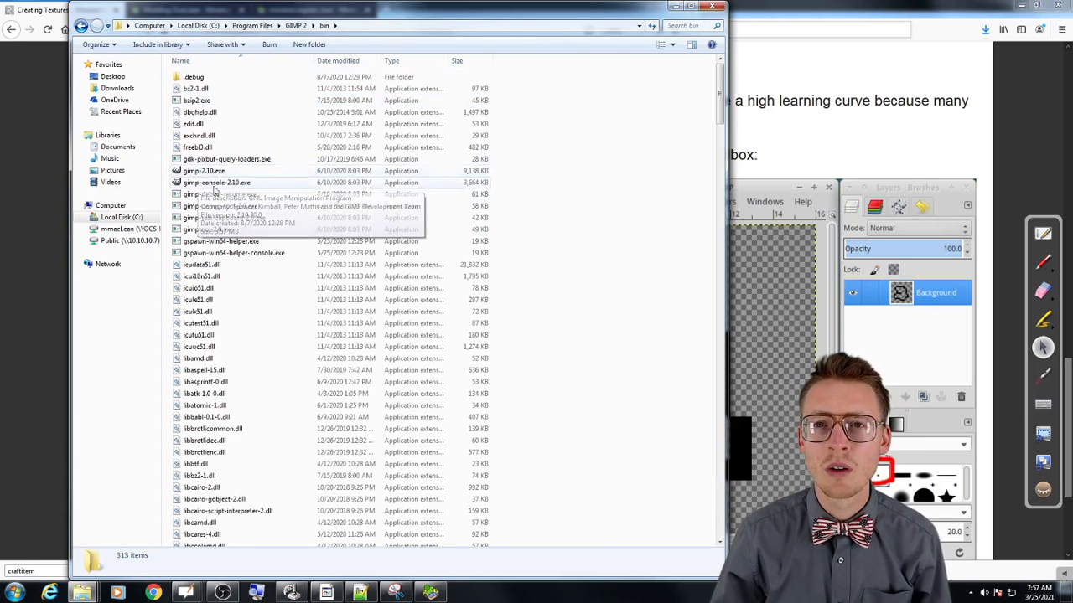
{"action": "left_click", "coordinate": [713, 7]}
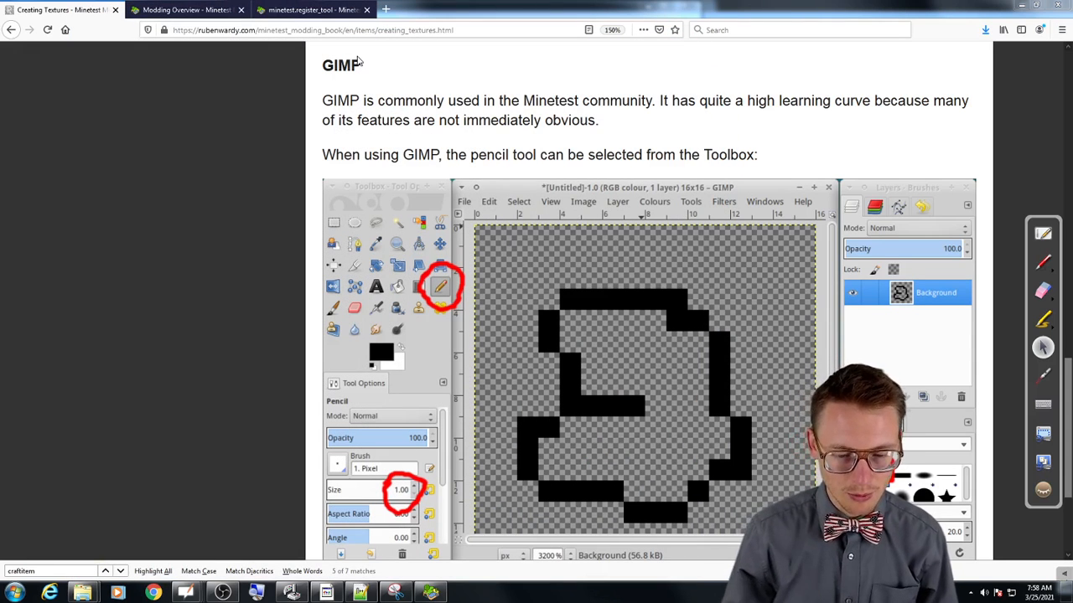
- Open google.com in a new browser tab
{"action": "left_click", "coordinate": [389, 10]}
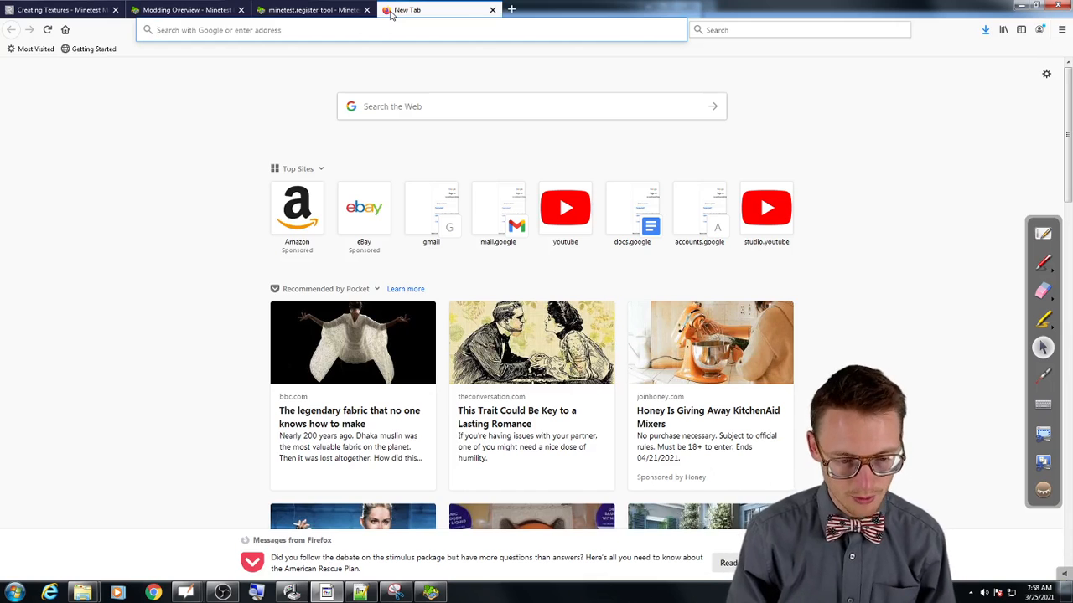
{"action": "type", "text": "google.com"}
{"action": "key", "text": "Return"}
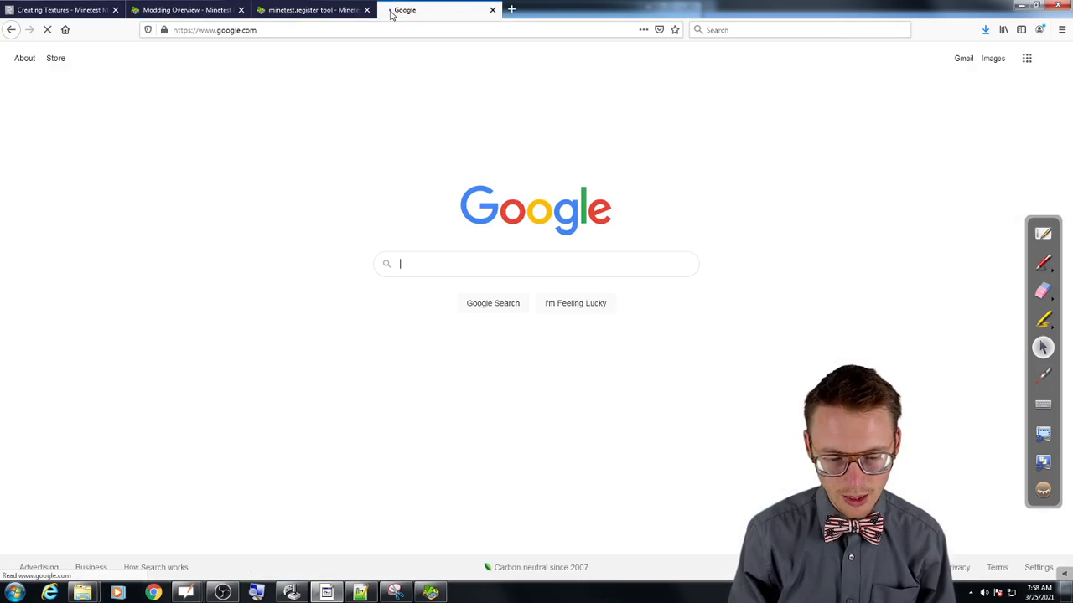
- Search Google for "gimp download" and open the official GIMP downloads page
{"action": "type", "text": "sgi"}
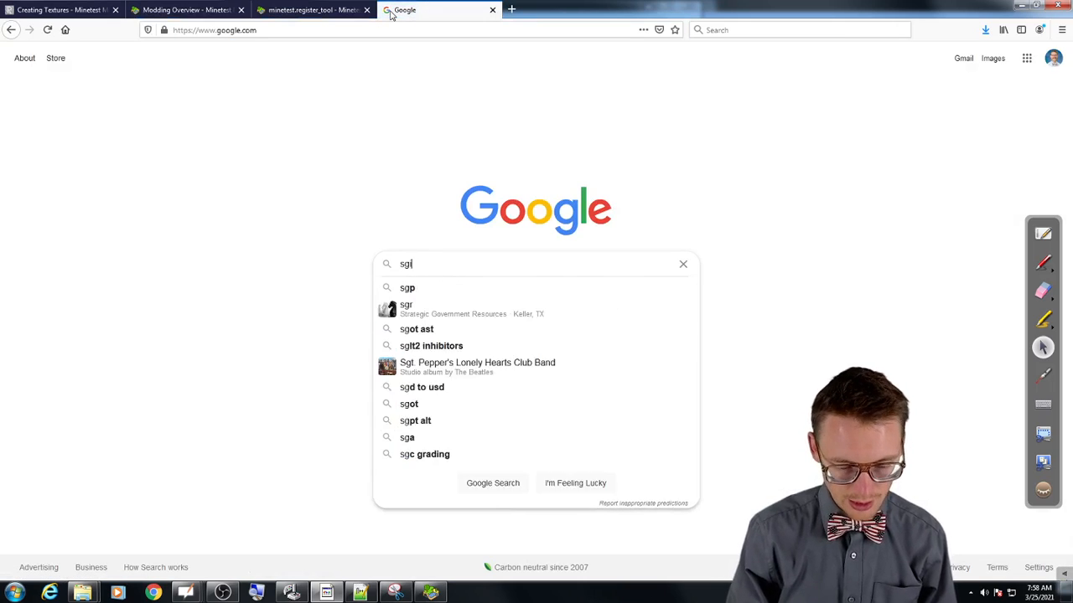
{"action": "type", "text": "mpo"}
{"action": "key", "text": "BackSpace"}
{"action": "key", "text": "BackSpace"}
{"action": "key", "text": "BackSpace"}
{"action": "key", "text": "BackSpace"}
{"action": "key", "text": "BackSpace"}
{"action": "key", "text": "BackSpace"}
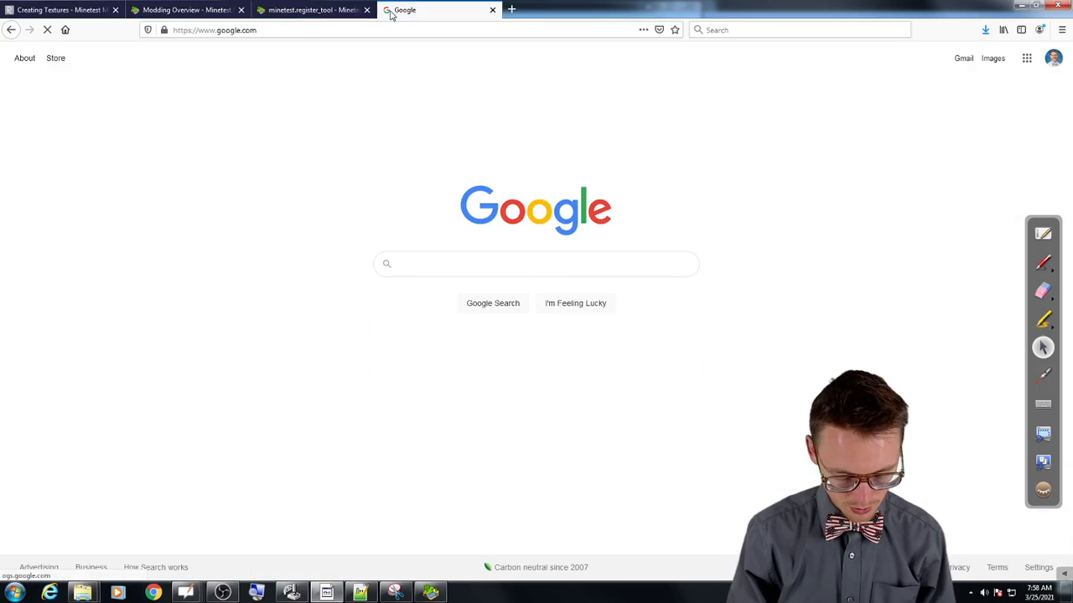
{"action": "type", "text": "gimp"}
{"action": "key", "text": "BackSpace"}
{"action": "type", "text": "o"}
{"action": "key", "text": "BackSpace"}
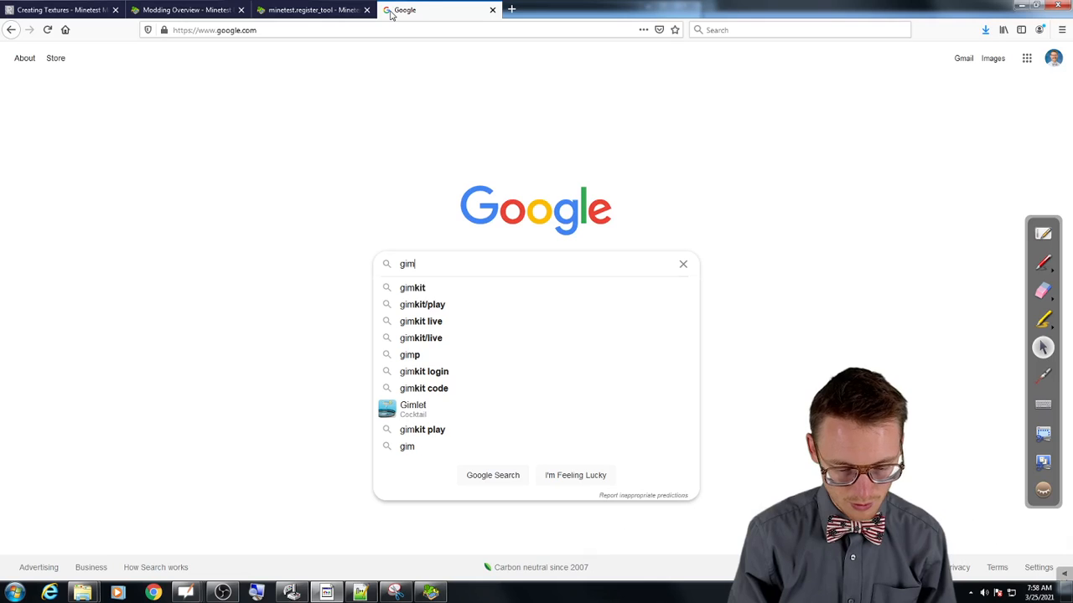
{"action": "type", "text": "p"}
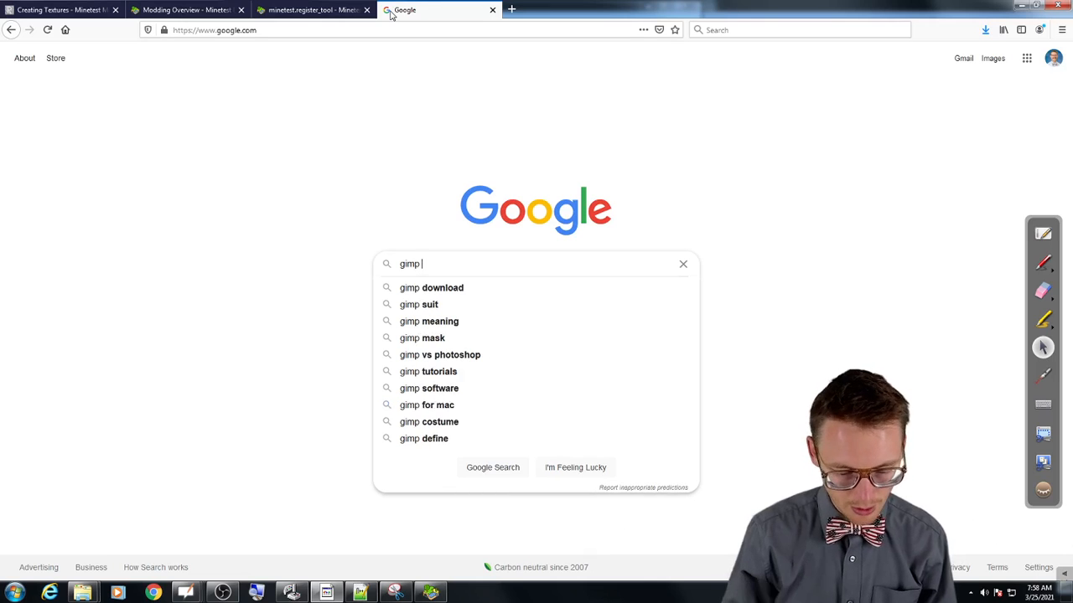
{"action": "key", "text": "Down"}
{"action": "key", "text": "Return"}
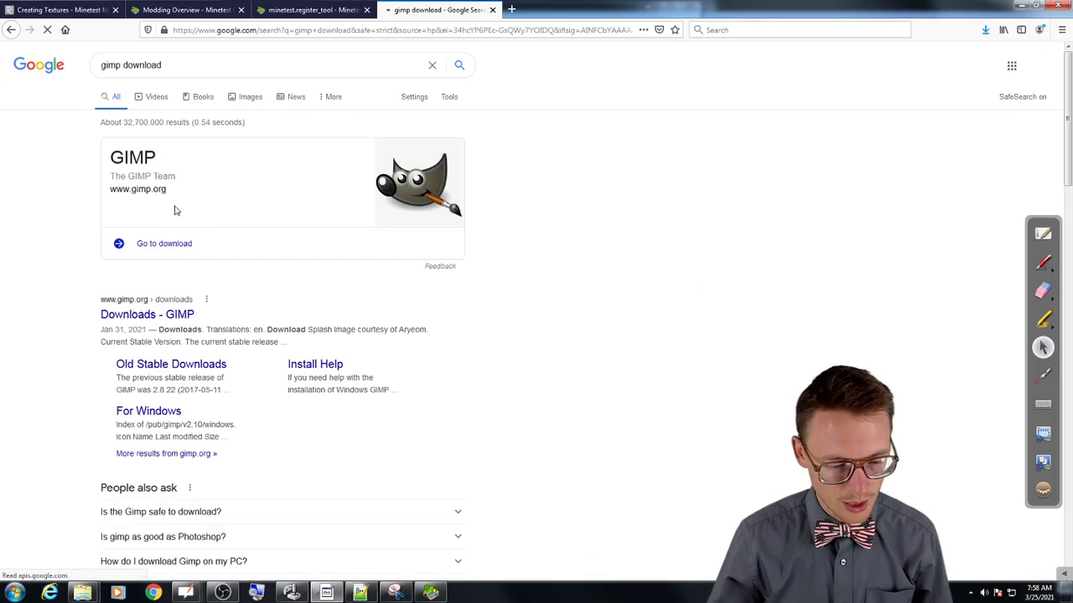
{"action": "left_click", "coordinate": [154, 247]}
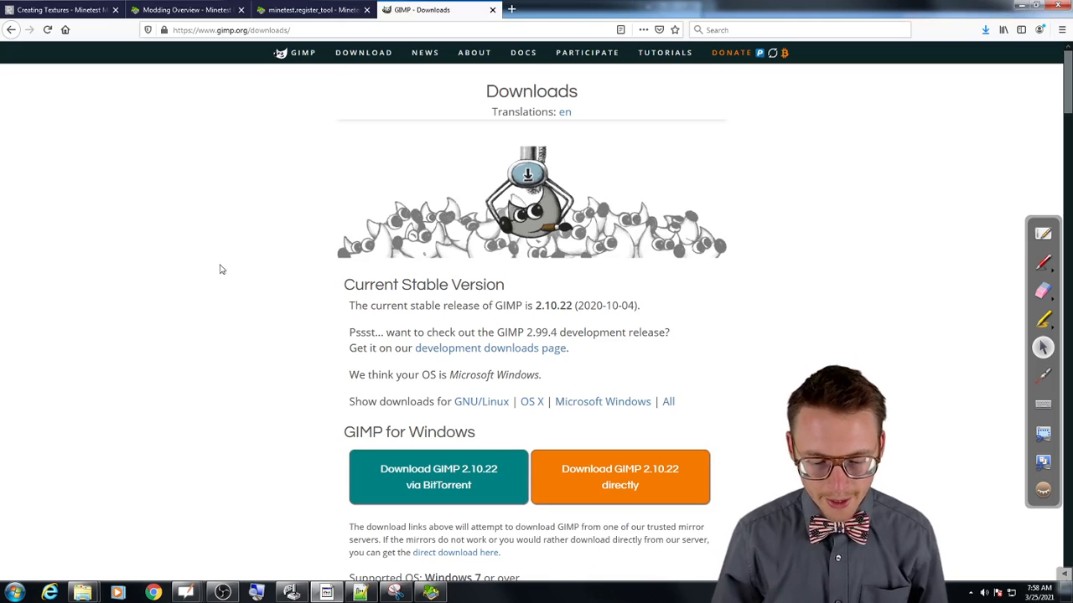
- Examine the GIMP downloads page for the Windows installer options and user manuals, and close its tab
{"action": "scroll", "coordinate": [283, 292], "scroll_direction": "down", "scroll_amount": 1}
{"action": "scroll", "coordinate": [282, 292], "scroll_direction": "up", "scroll_amount": 1}
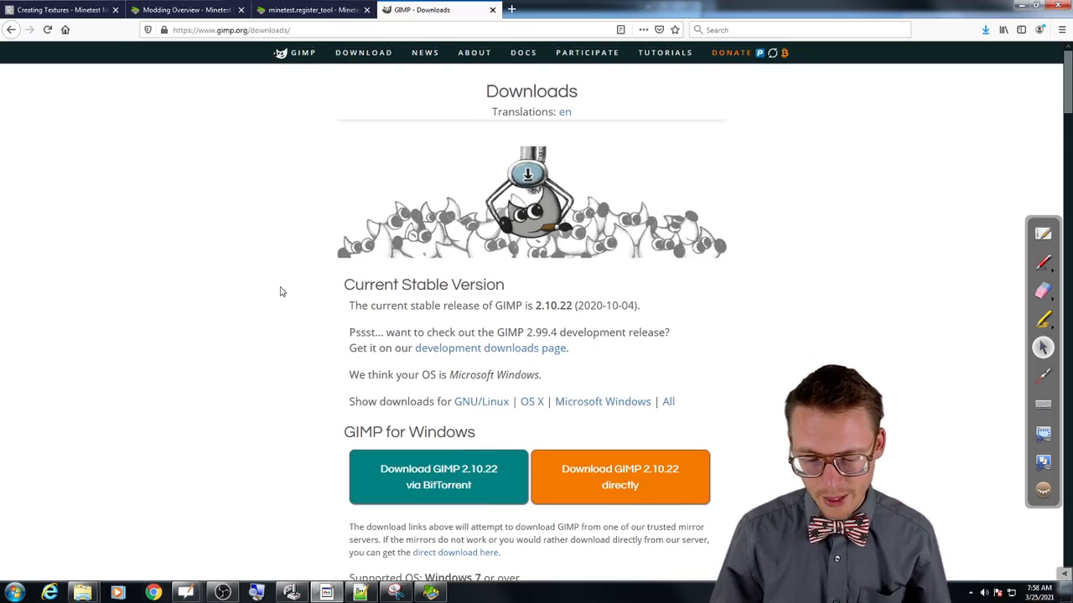
{"action": "scroll", "coordinate": [282, 290], "scroll_direction": "down", "scroll_amount": 1}
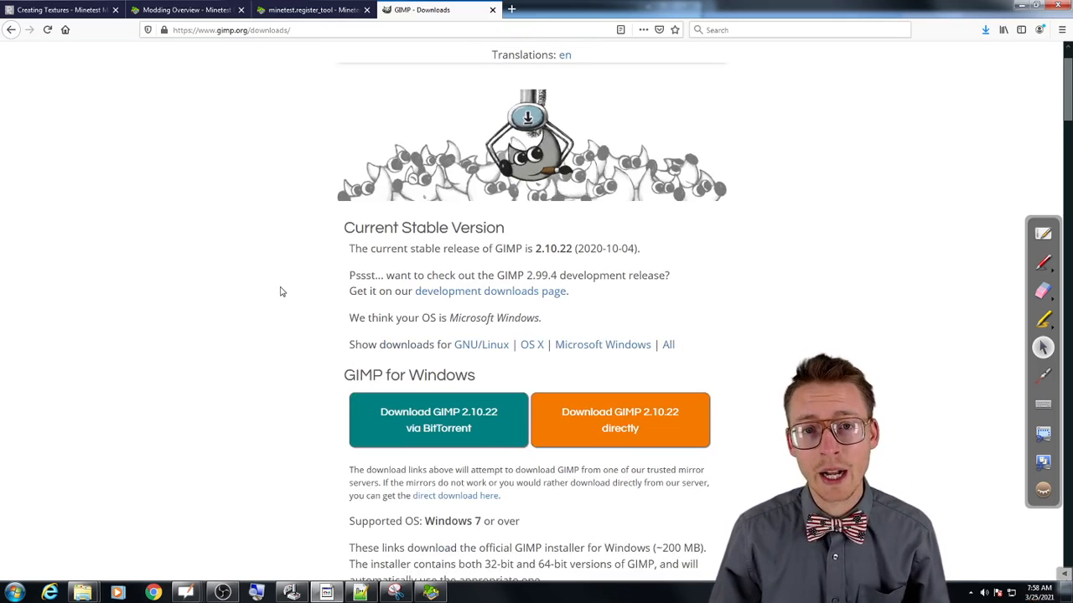
{"action": "scroll", "coordinate": [282, 290], "scroll_direction": "up", "scroll_amount": 1}
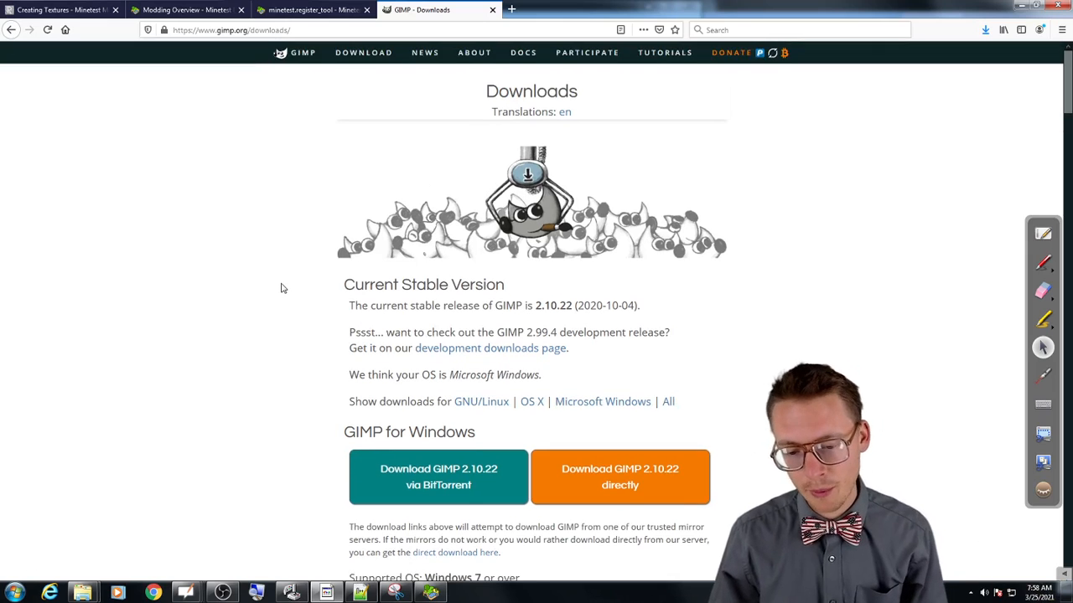
{"action": "scroll", "coordinate": [283, 289], "scroll_direction": "down", "scroll_amount": 1}
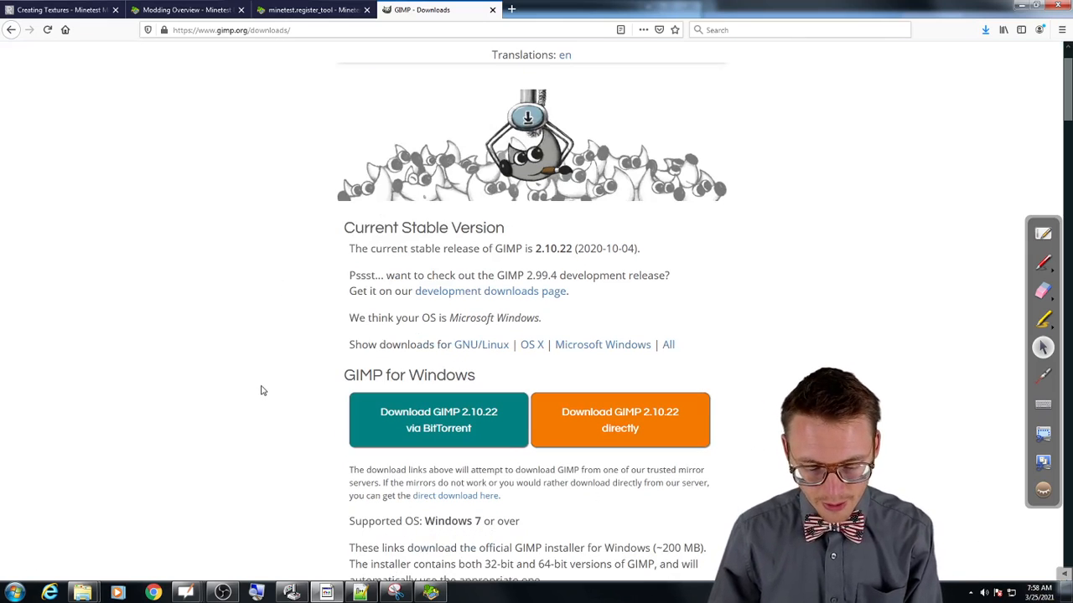
{"action": "scroll", "coordinate": [259, 400], "scroll_direction": "down", "scroll_amount": 10}
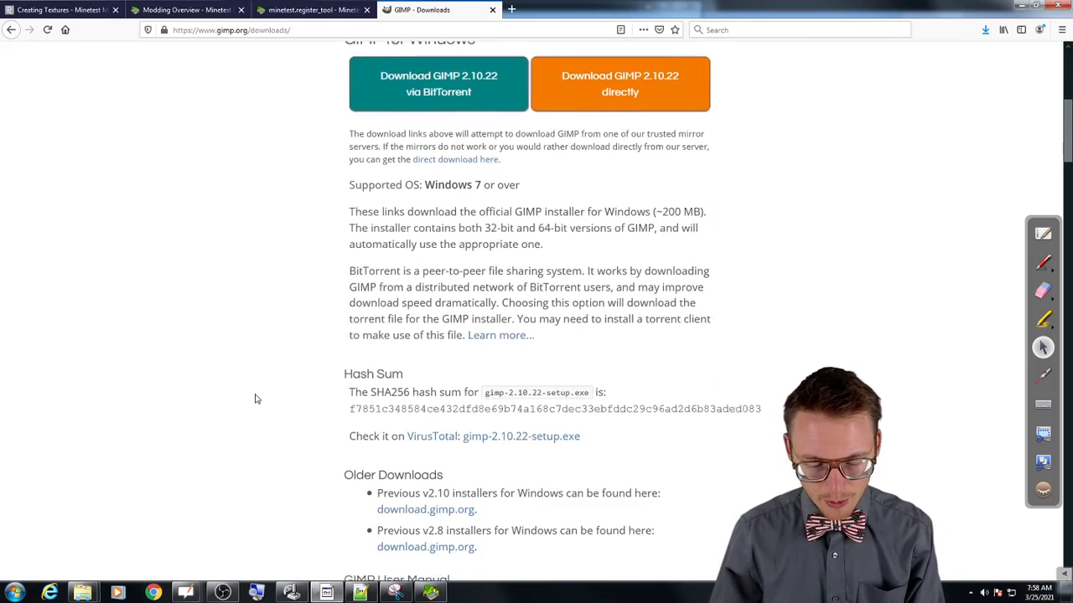
{"action": "scroll", "coordinate": [257, 399], "scroll_direction": "down", "scroll_amount": 5}
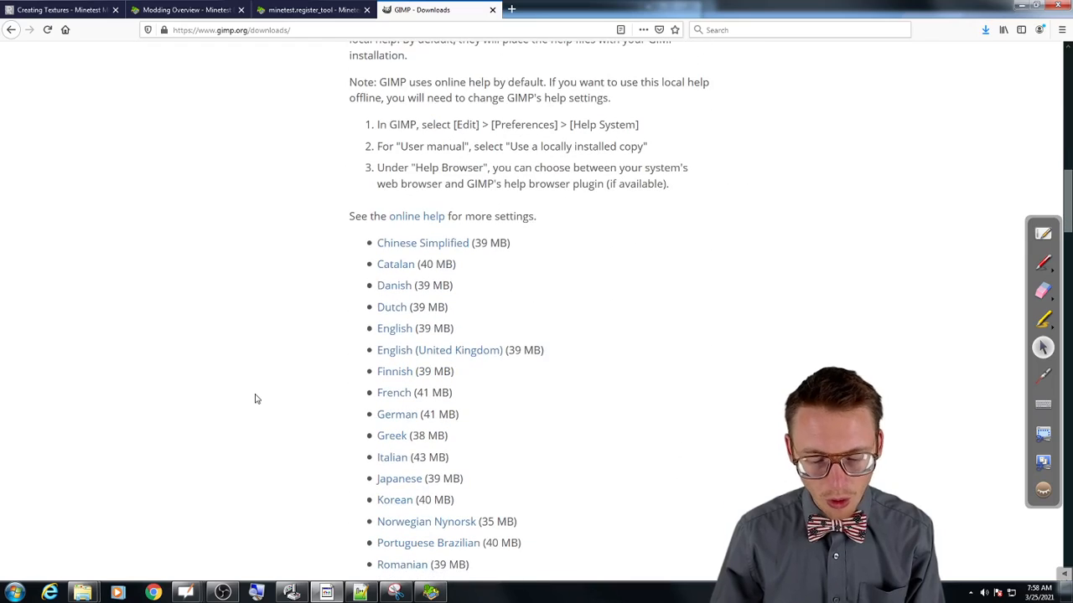
{"action": "scroll", "coordinate": [255, 397], "scroll_direction": "up", "scroll_amount": 15}
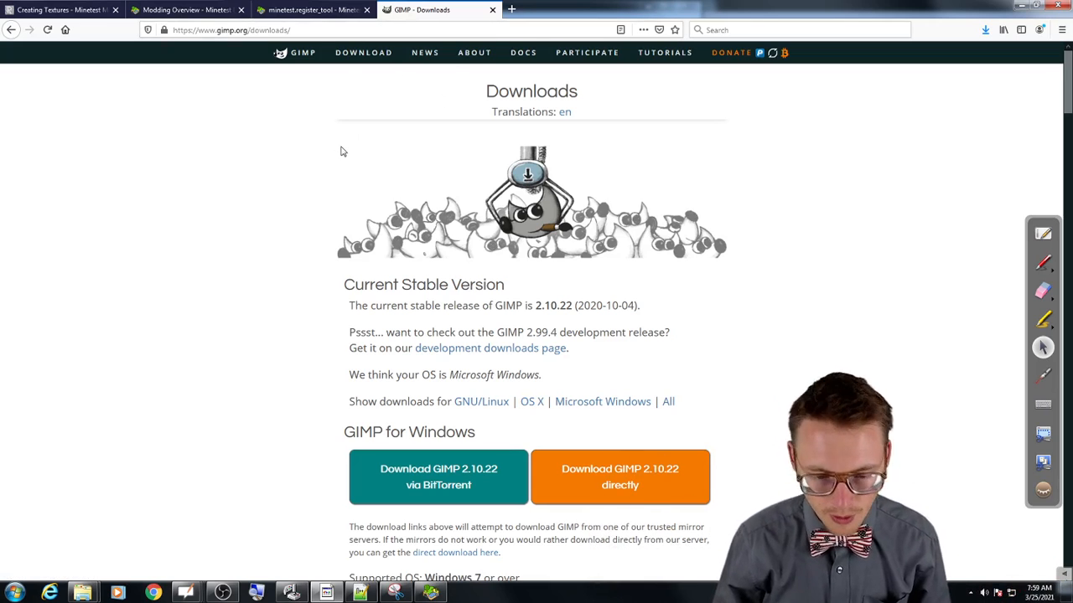
{"action": "key", "text": "ctrl+w"}
- Launch GIMP 2.10.20 and move its main window away from the Layers window
{"action": "key", "text": "super"}
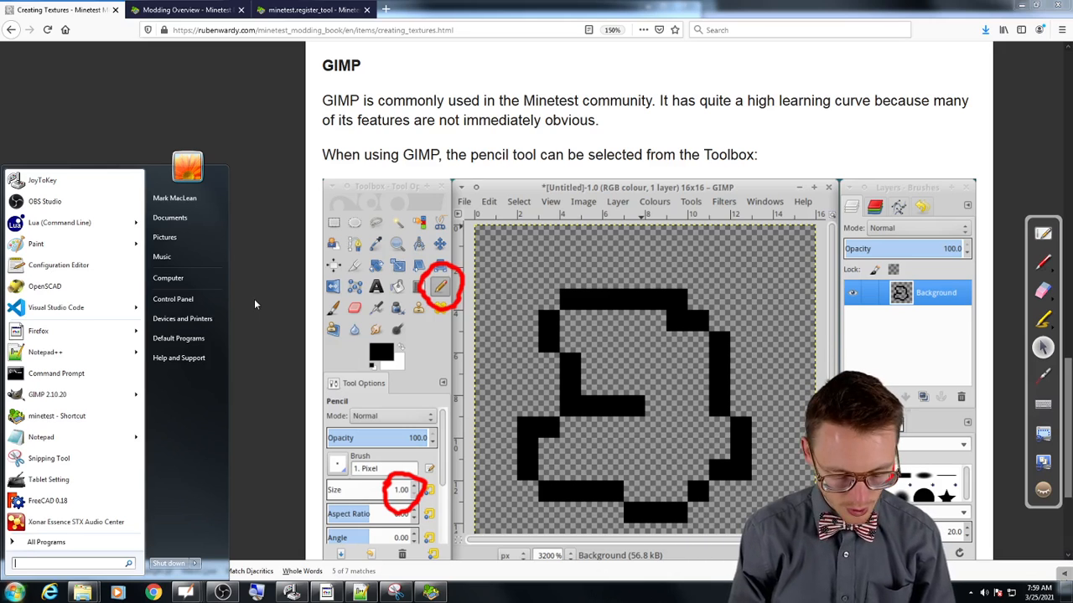
{"action": "type", "text": "gimp"}
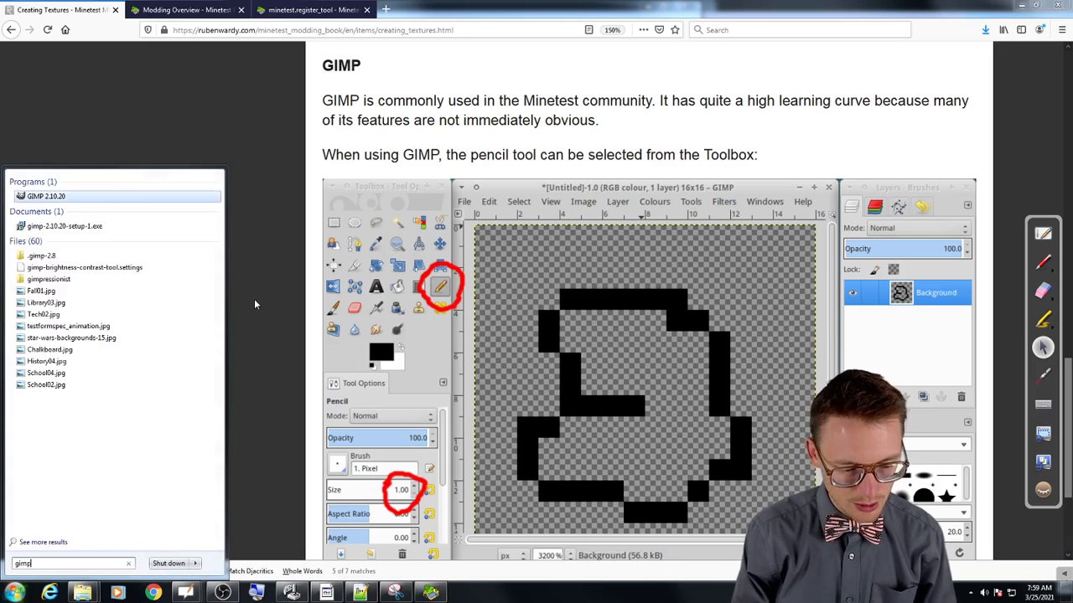
{"action": "key", "text": "Return"}
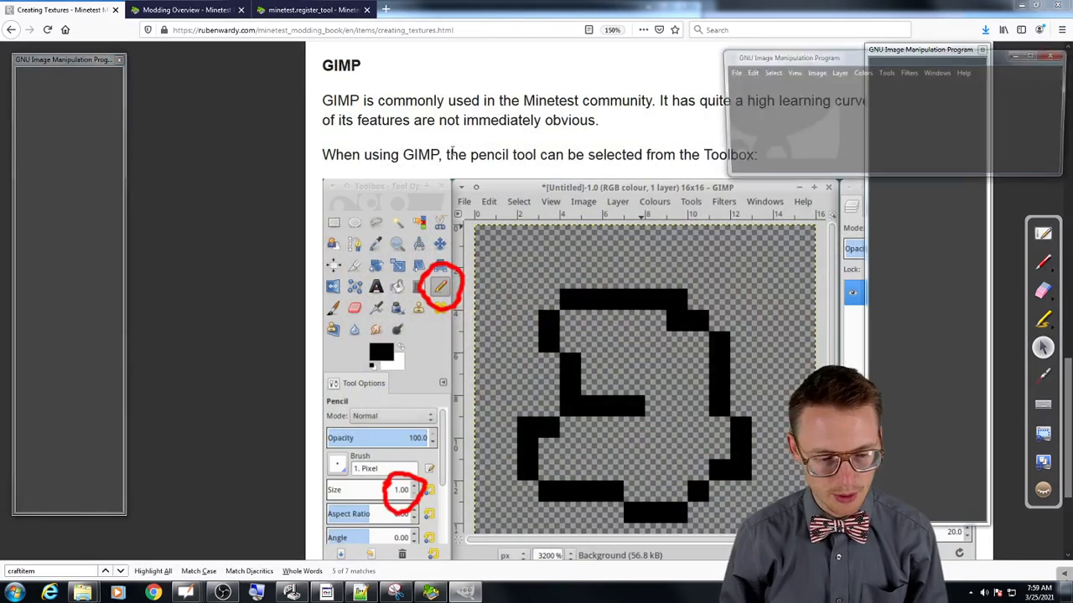
{"action": "left_click_drag", "start_coordinate": [799, 58], "coordinate": [377, 141]}
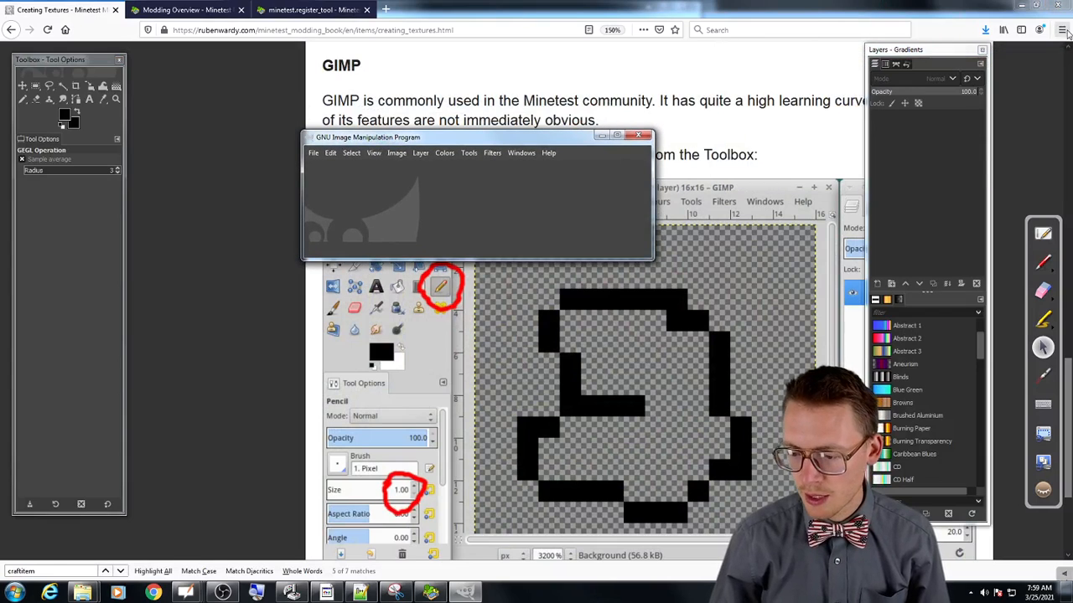
- Minimize all windows behind GIMP to clear the desktop, and centre its main window between the Toolbox and Layers windows
{"action": "left_click", "coordinate": [1023, 9]}
{"action": "left_click", "coordinate": [647, 6]}
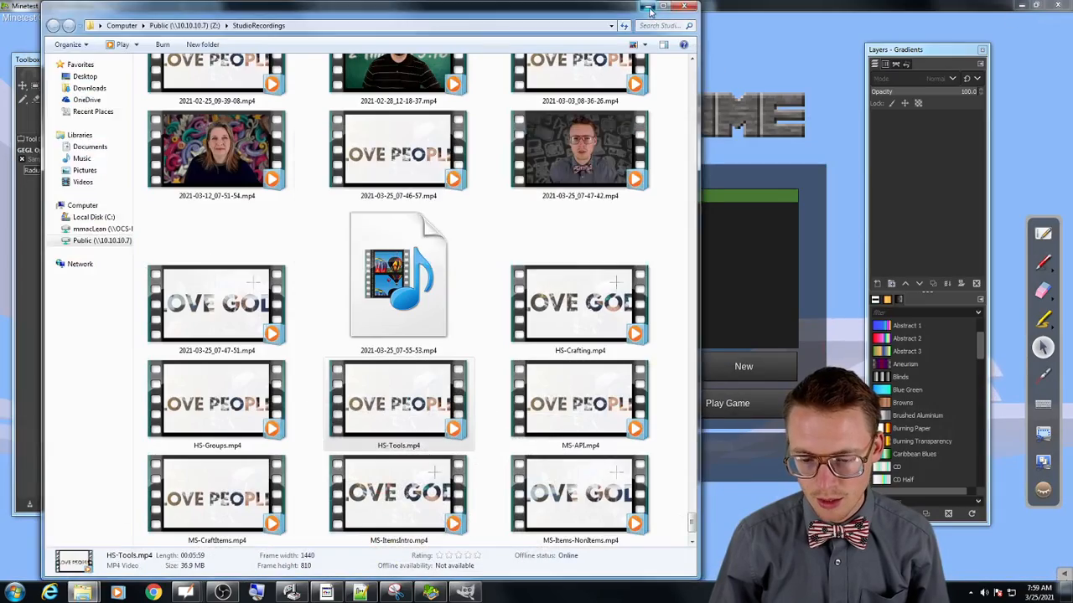
{"action": "left_click", "coordinate": [1022, 8]}
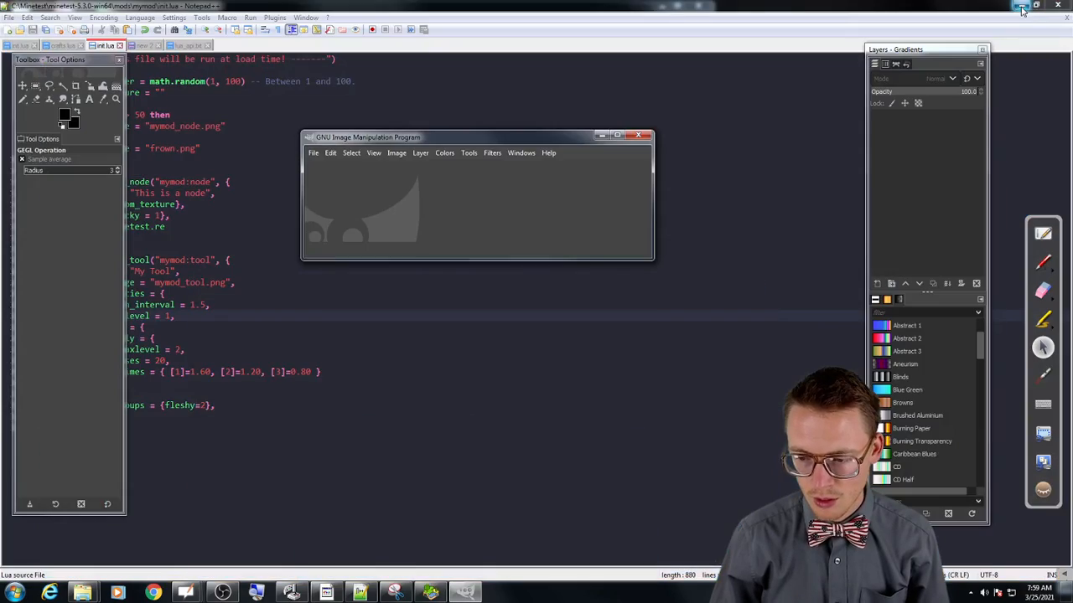
{"action": "left_click", "coordinate": [1021, 8]}
{"action": "left_click", "coordinate": [1022, 8]}
{"action": "left_click", "coordinate": [662, 9]}
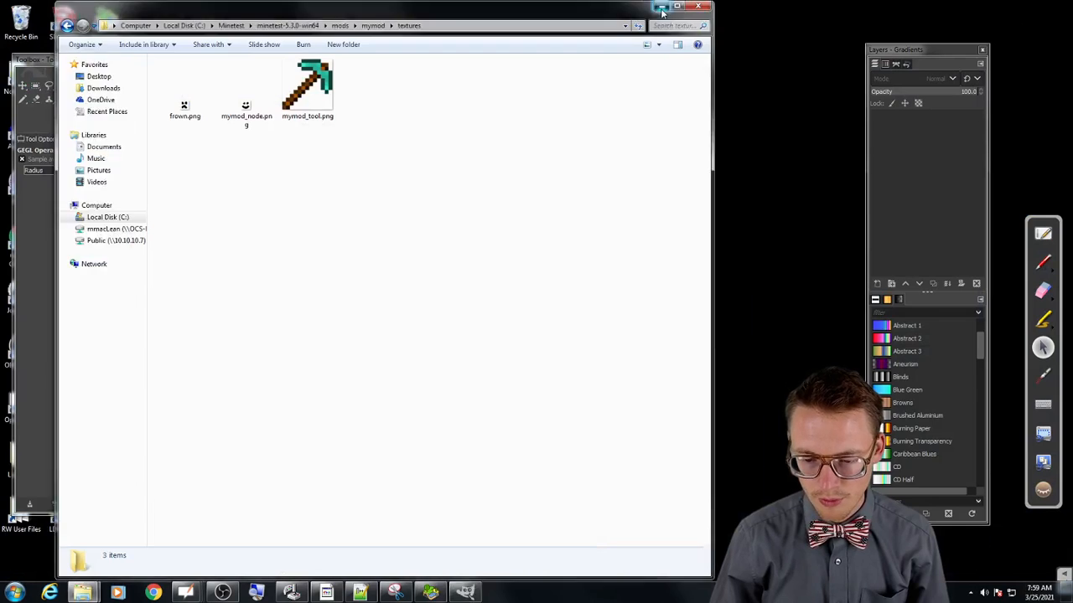
{"action": "left_click_drag", "start_coordinate": [547, 138], "coordinate": [597, 138]}
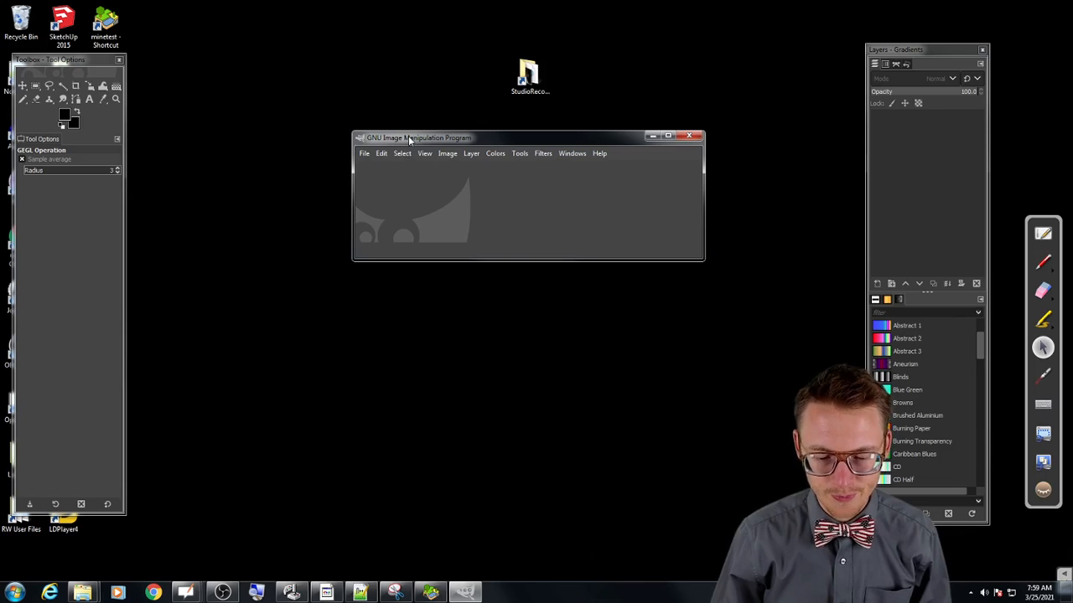
- Create a new image 16 px wide and 16 px high
{"action": "left_click_drag", "start_coordinate": [409, 137], "coordinate": [386, 140]}
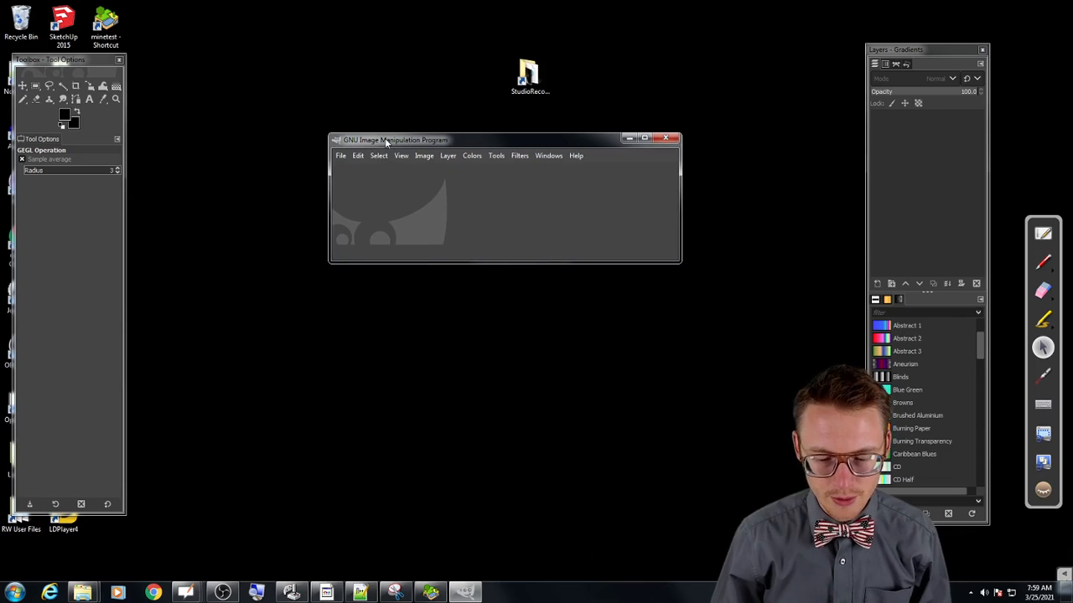
{"action": "left_click", "coordinate": [341, 157]}
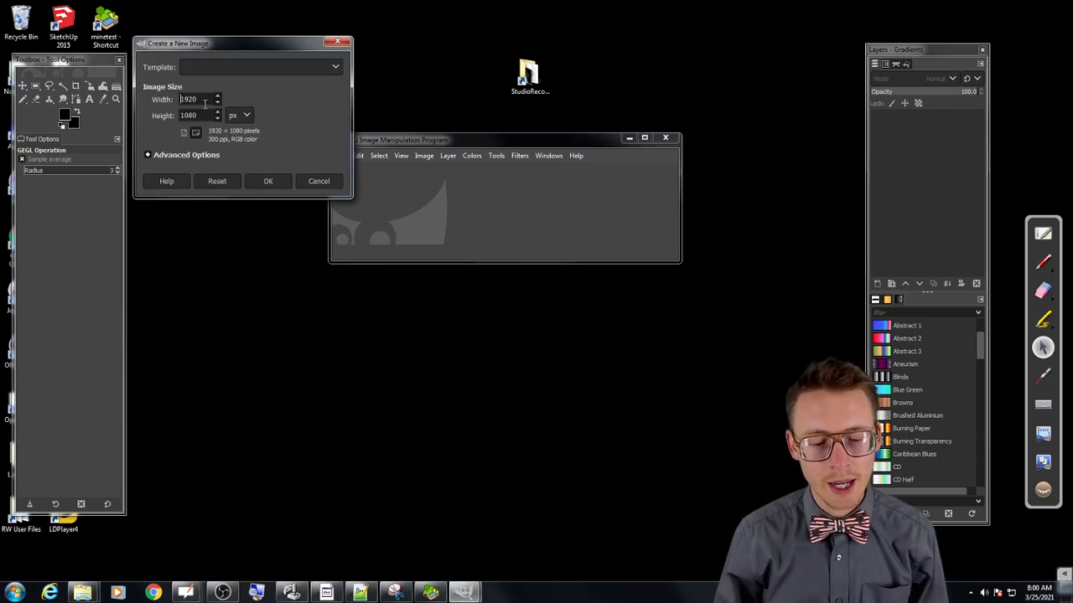
{"action": "double_click", "coordinate": [201, 99]}
{"action": "type", "text": "16"}
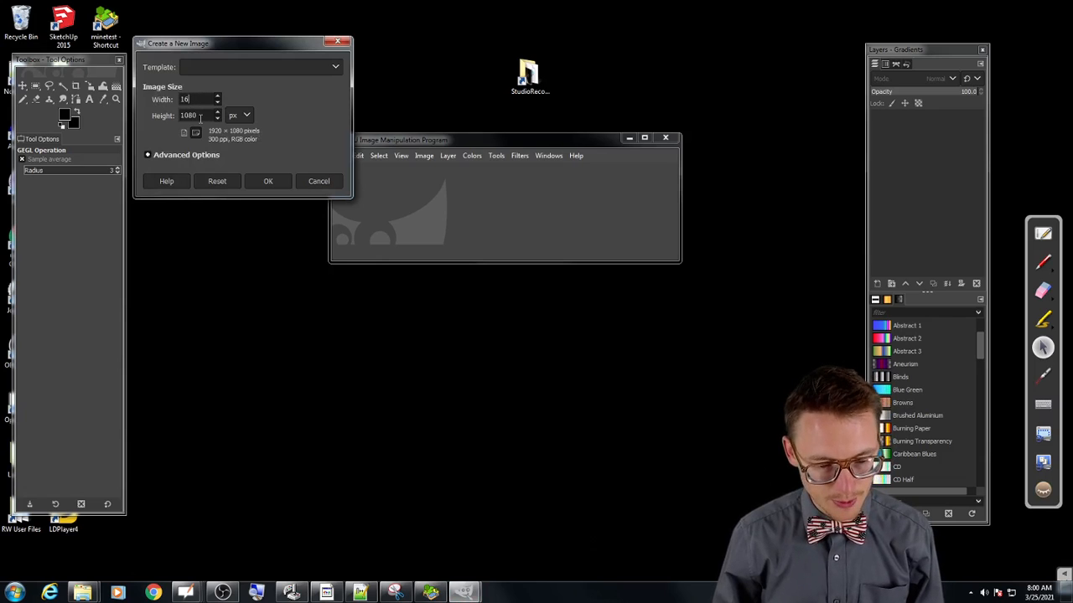
{"action": "key", "text": "Tab"}
{"action": "type", "text": "16"}
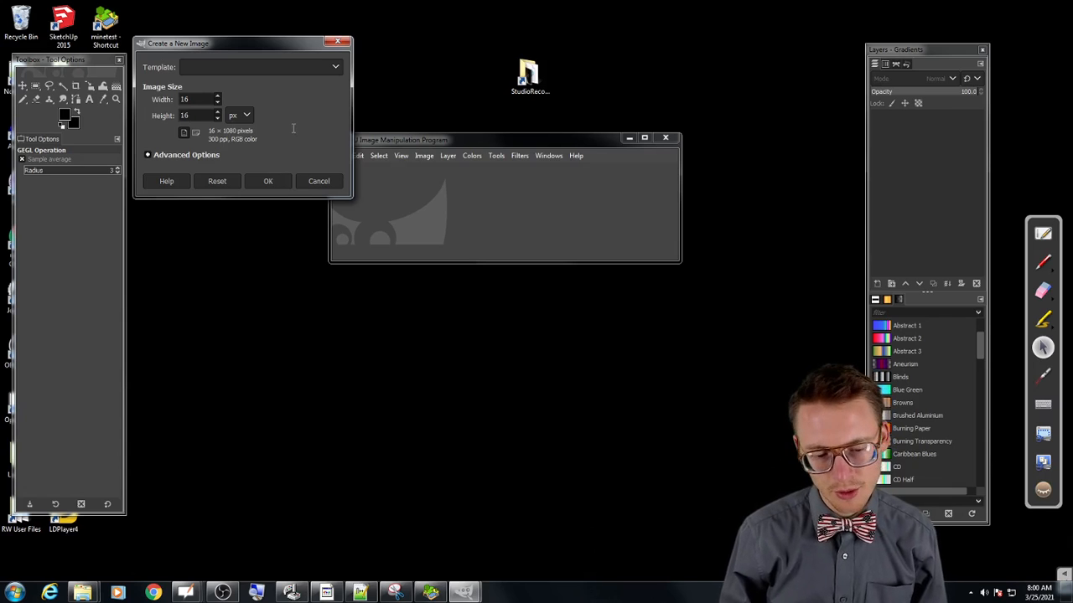
{"action": "key", "text": "Return"}
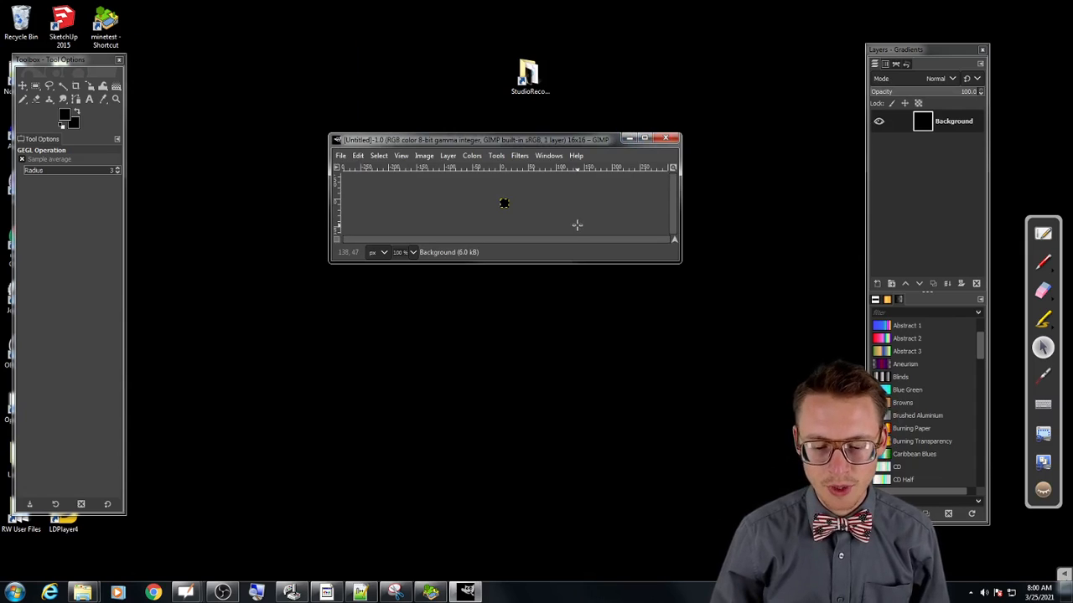
- Maximize the image window with the whole canvas enlarged in view, and shift the Toolbox window slightly away from the screen edge
{"action": "left_click", "coordinate": [643, 137]}
{"action": "scroll", "coordinate": [528, 303], "scroll_direction": "up", "scroll_amount": 10}
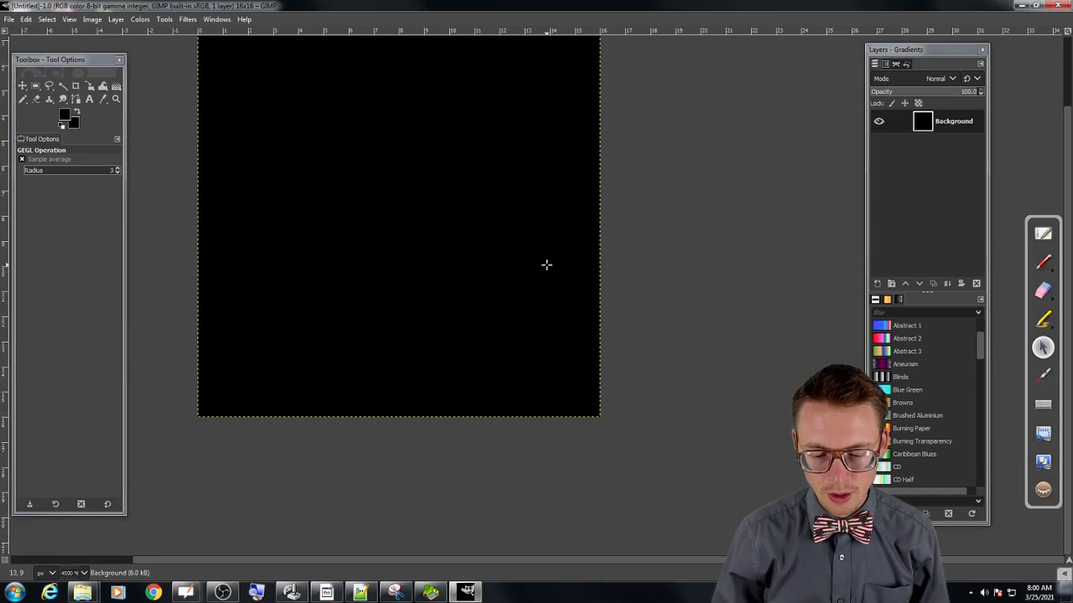
{"action": "scroll", "coordinate": [549, 275], "scroll_direction": "down", "scroll_amount": 1}
{"action": "scroll", "coordinate": [455, 293], "scroll_direction": "down", "scroll_amount": 1}
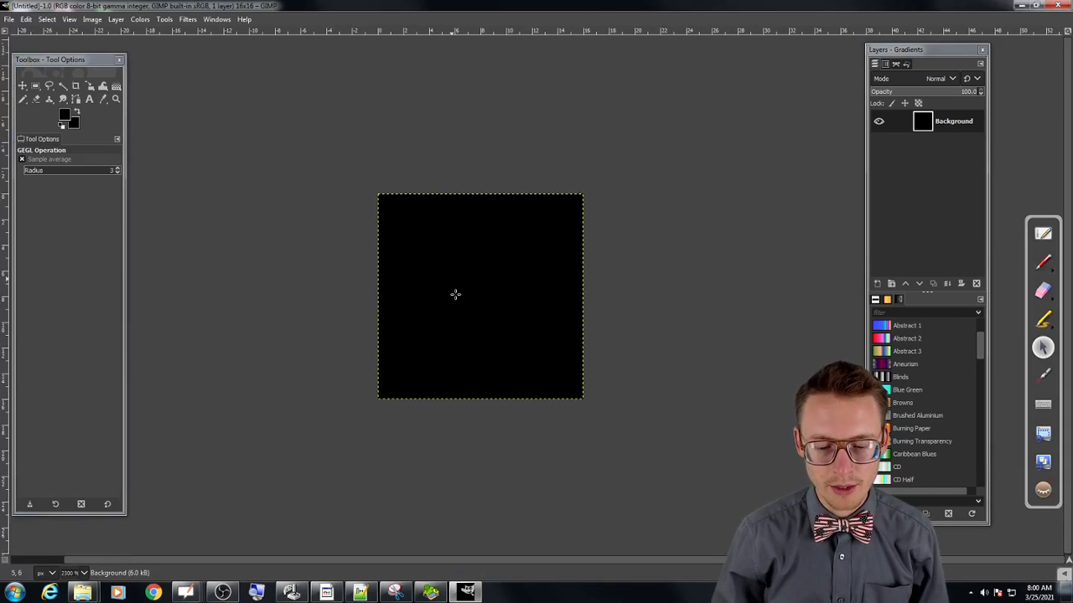
{"action": "scroll", "coordinate": [460, 269], "scroll_direction": "up", "scroll_amount": 2}
{"action": "scroll", "coordinate": [458, 168], "scroll_direction": "down", "scroll_amount": 1}
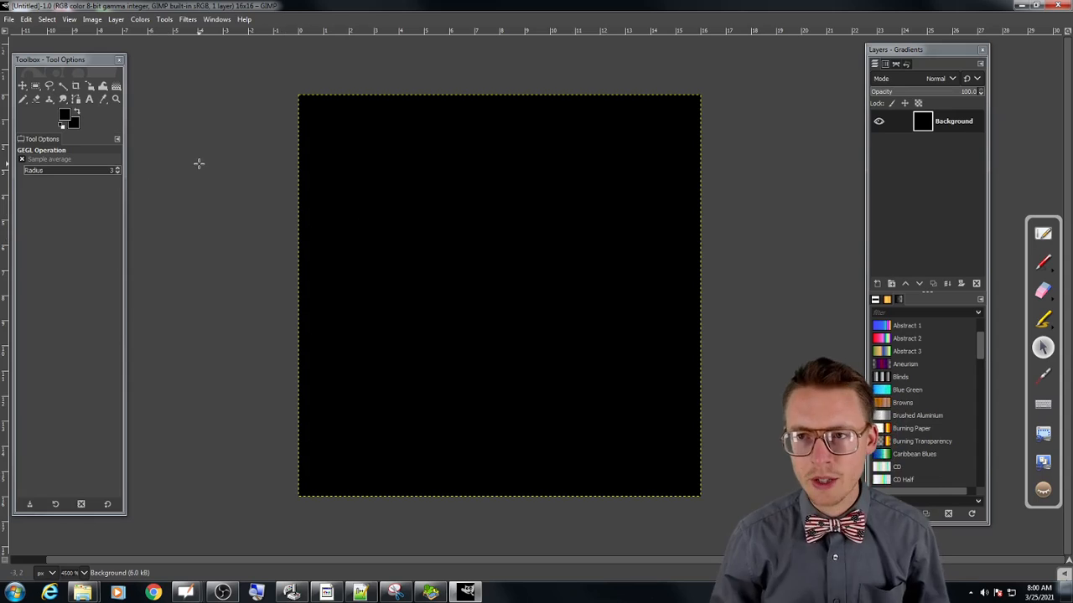
{"action": "left_click", "coordinate": [56, 62]}
{"action": "left_click_drag", "start_coordinate": [56, 62], "coordinate": [66, 58]}
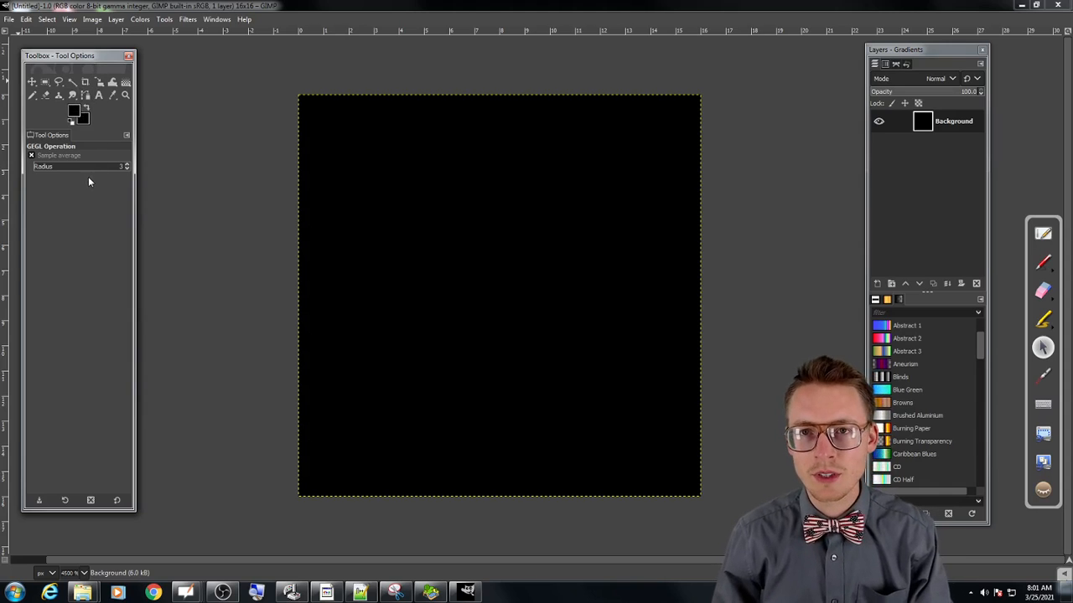
- Examine the list of dockable dialogs for opening windows such as Layers and Tool Options
{"action": "left_click", "coordinate": [918, 191]}
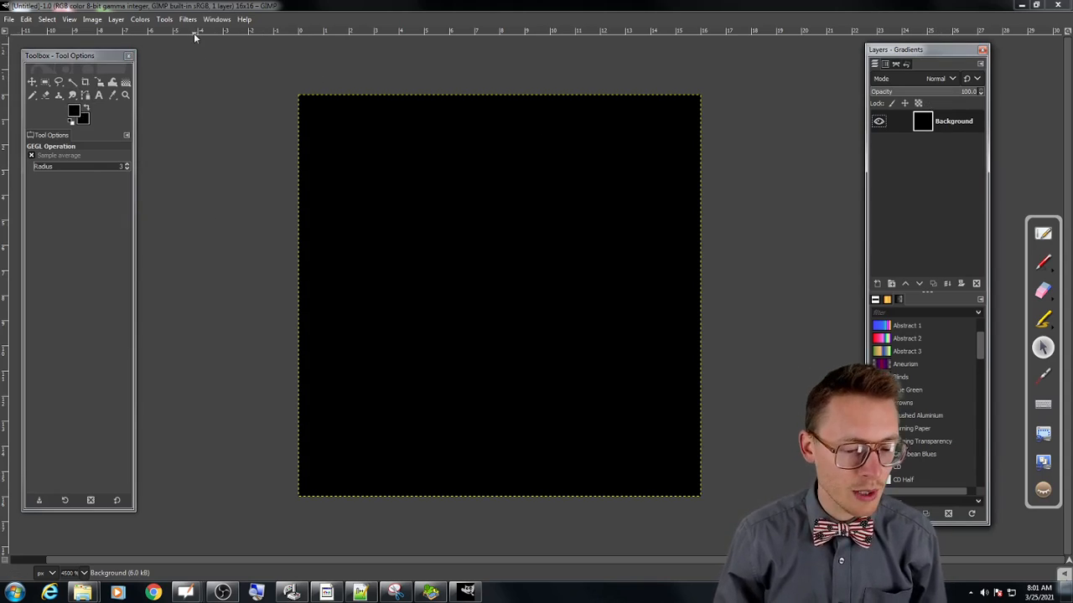
{"action": "left_click", "coordinate": [218, 21]}
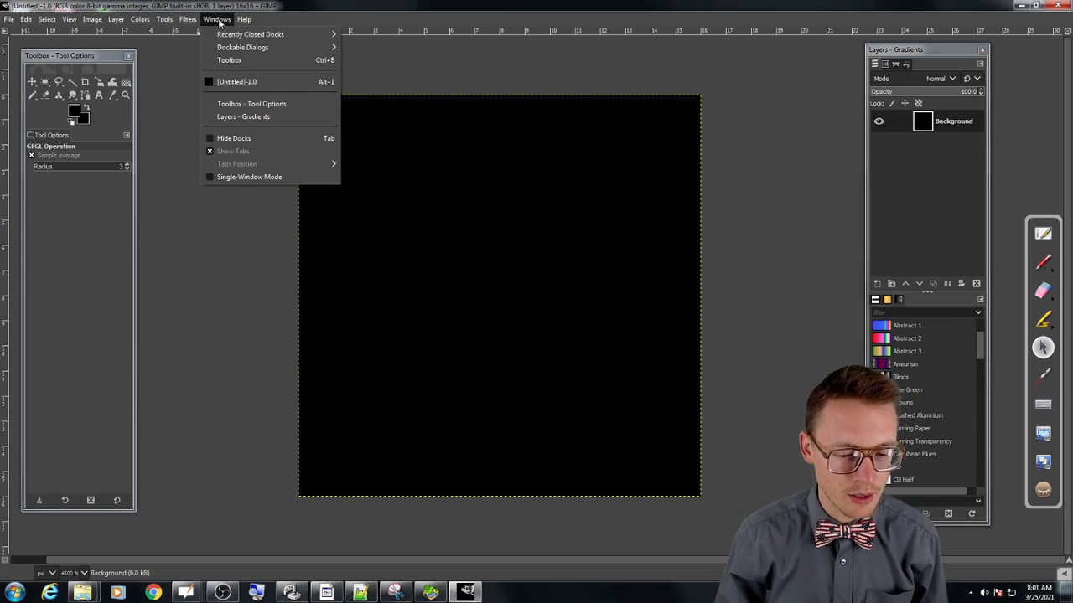
{"action": "mouse_move", "coordinate": [254, 49]}
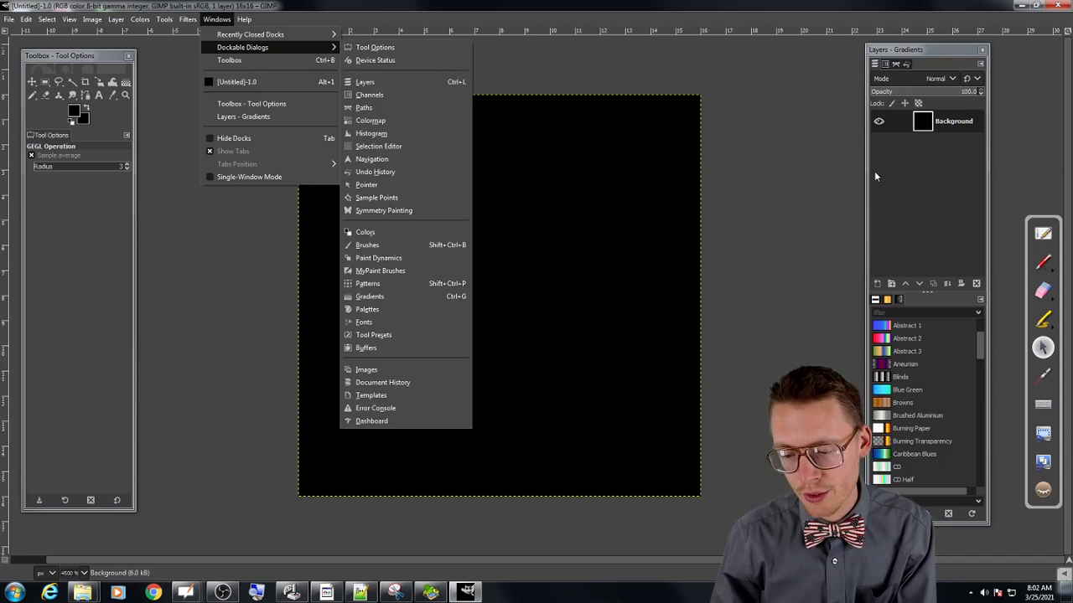
{"action": "left_click", "coordinate": [918, 176]}
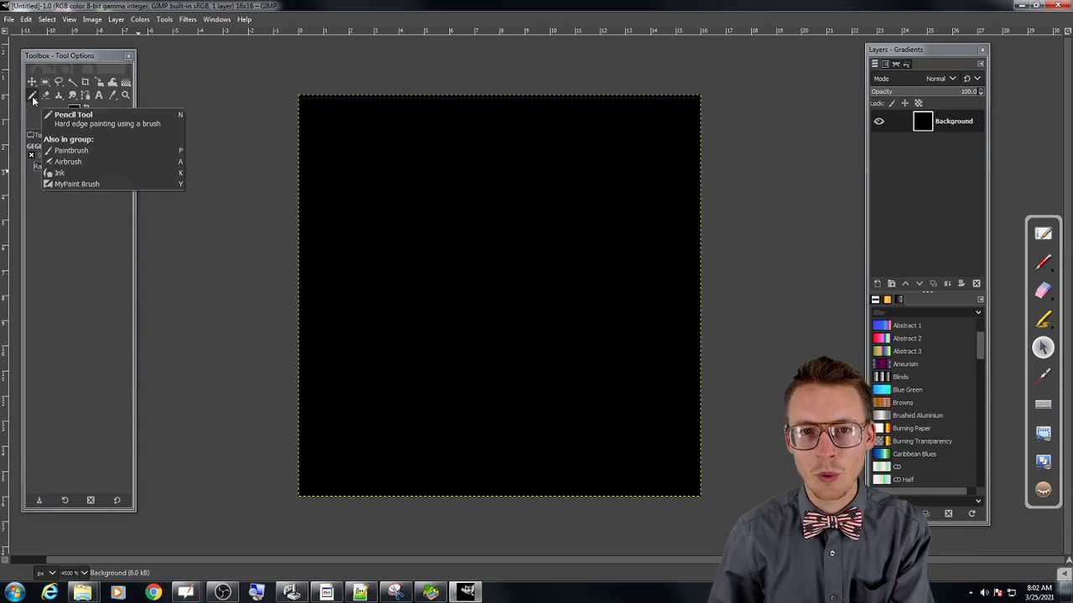
- Select the Pencil tool and set its brush size to 1
{"action": "left_click", "coordinate": [33, 98]}
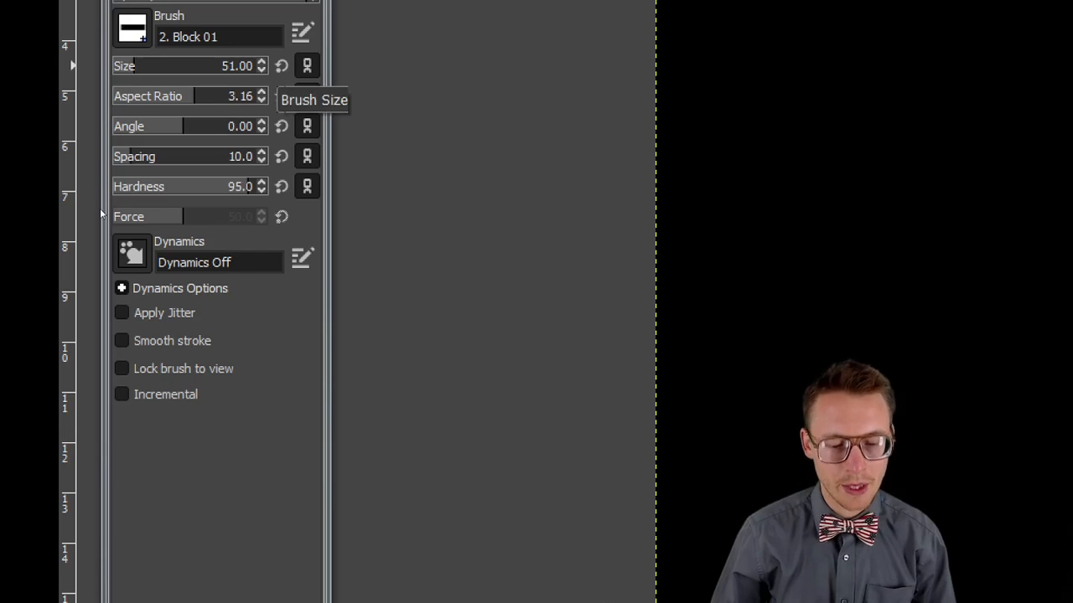
{"action": "left_click", "coordinate": [262, 69]}
{"action": "left_click", "coordinate": [261, 69]}
{"action": "left_click", "coordinate": [262, 70]}
{"action": "left_click", "coordinate": [261, 69]}
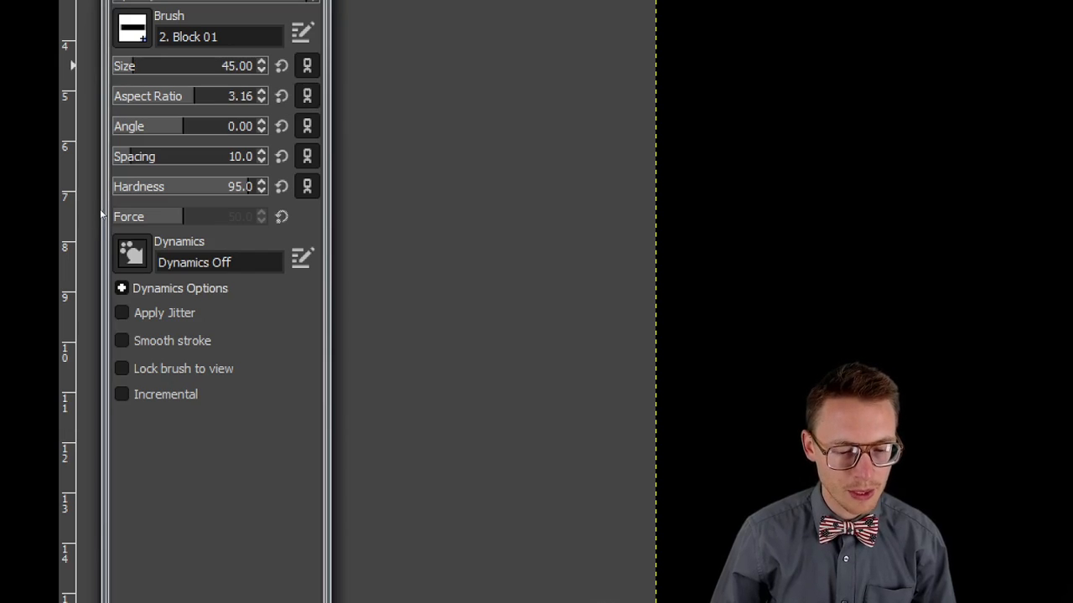
{"action": "key", "text": "Down"}
{"action": "key", "text": "Down"}
{"action": "key", "text": "["}
{"action": "key", "text": "["}
{"action": "key", "text": "["}
{"action": "key", "text": "["}
{"action": "key", "text": "["}
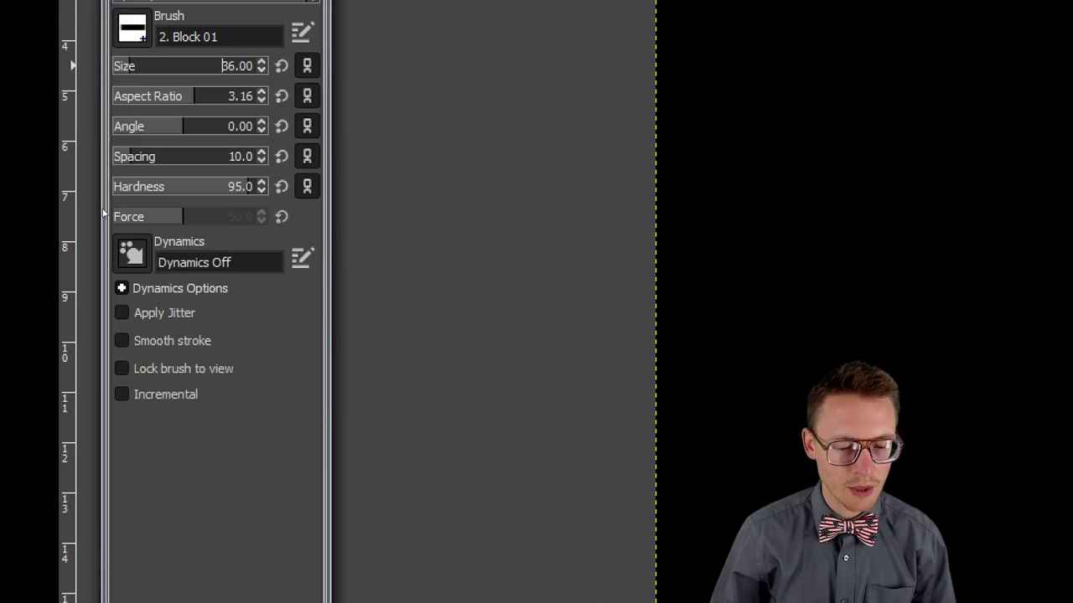
{"action": "key", "text": "backslash"}
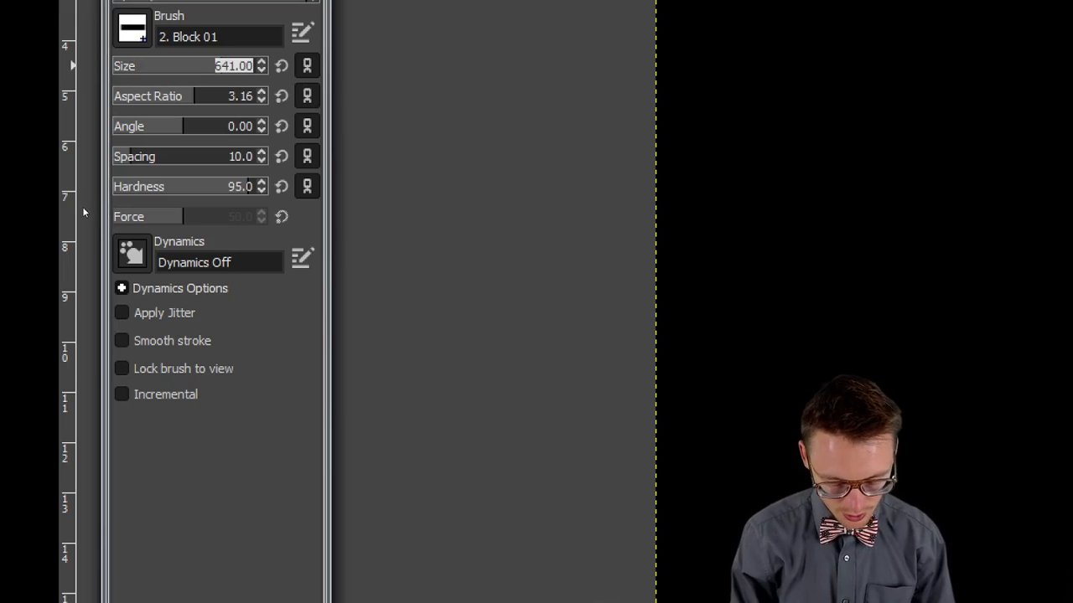
{"action": "type", "text": "0"}
{"action": "key", "text": "BackSpace"}
{"action": "type", "text": "1"}
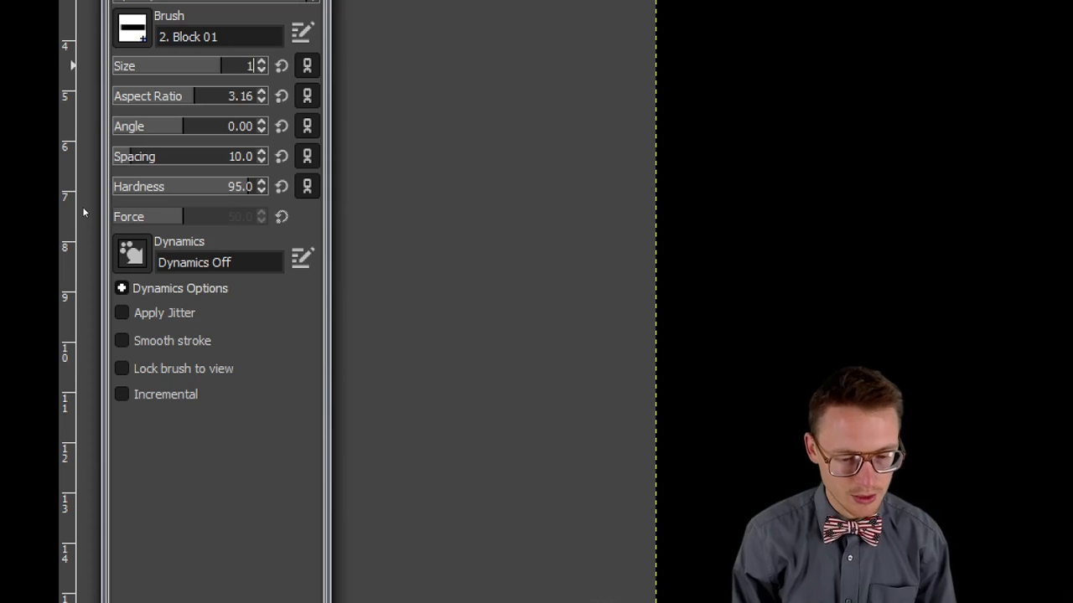
{"action": "key", "text": "Return"}
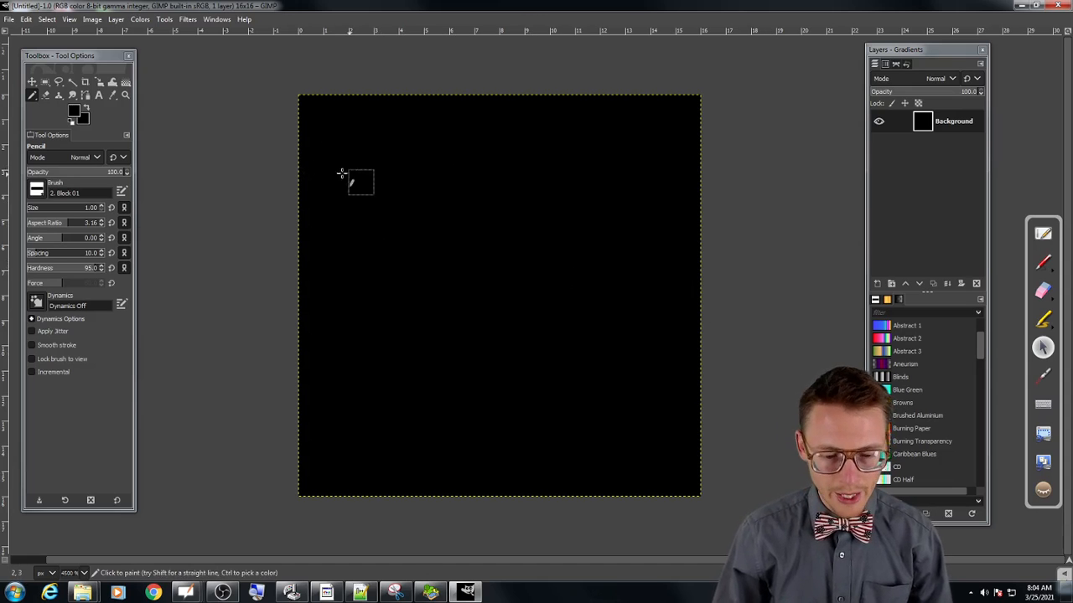
- Set the background colour to white (ffffff)
{"action": "left_click", "coordinate": [87, 119]}
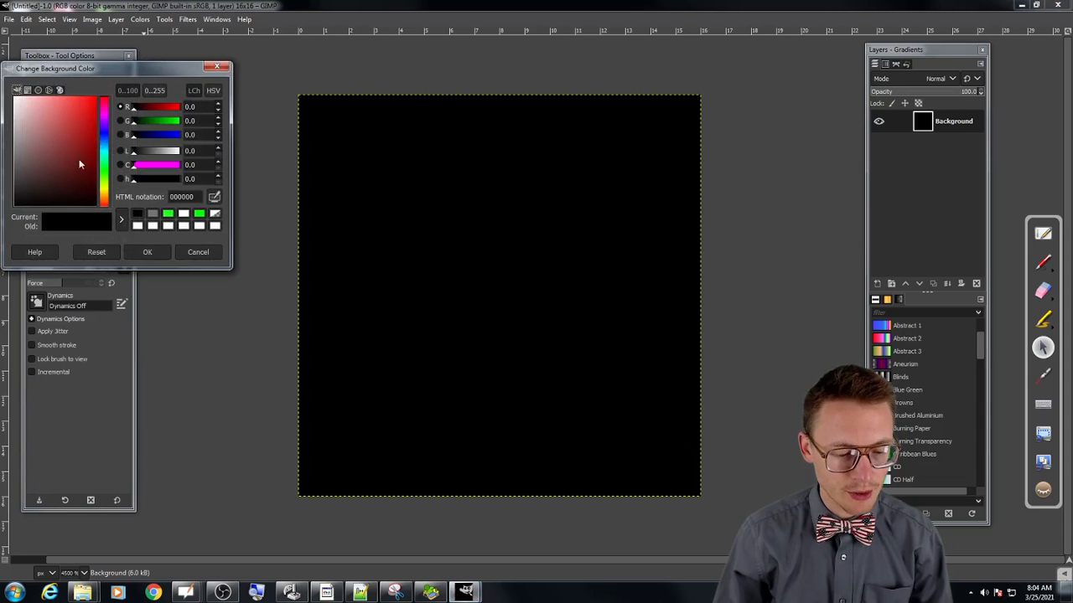
{"action": "left_click_drag", "start_coordinate": [46, 131], "coordinate": [44, 121]}
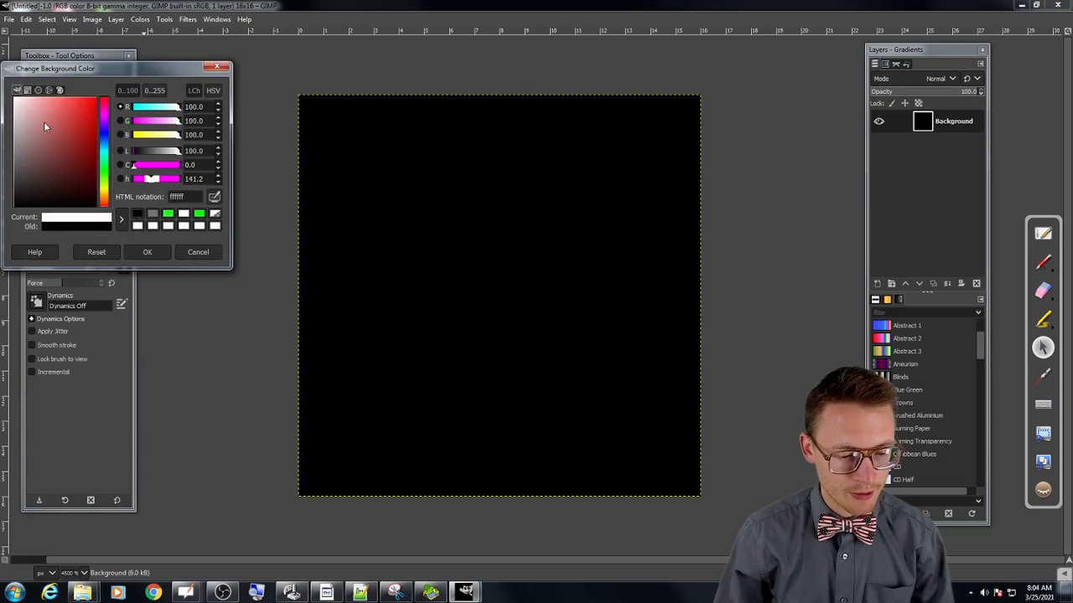
{"action": "left_click", "coordinate": [147, 251]}
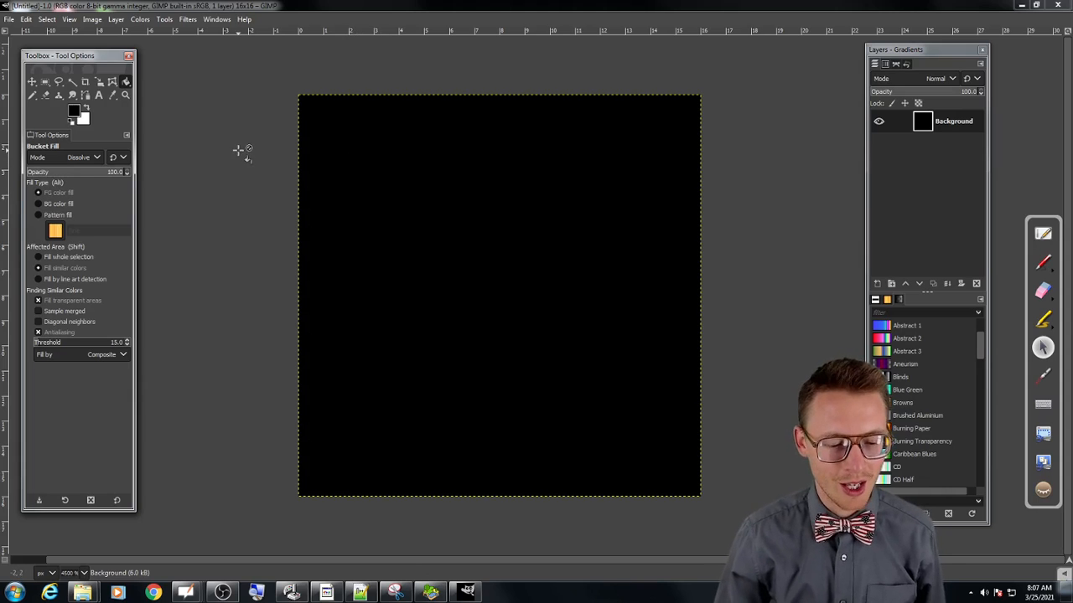
- Swap the foreground and background colours and fill the whole canvas with white using Bucket Fill
{"action": "right_click", "coordinate": [437, 178]}
{"action": "left_click", "coordinate": [385, 182]}
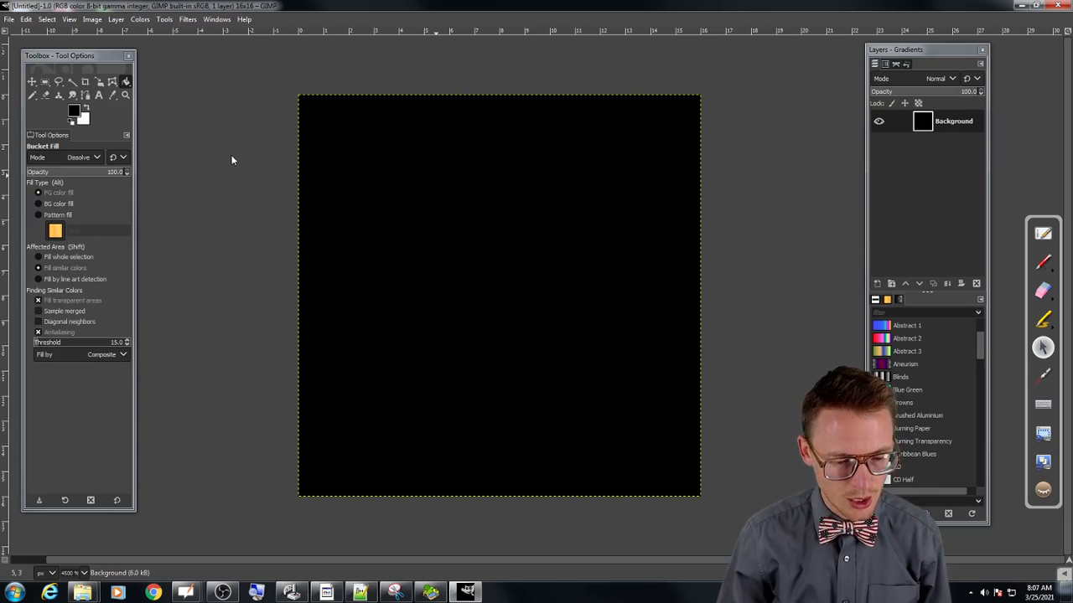
{"action": "left_click", "coordinate": [86, 110]}
{"action": "left_click", "coordinate": [433, 160]}
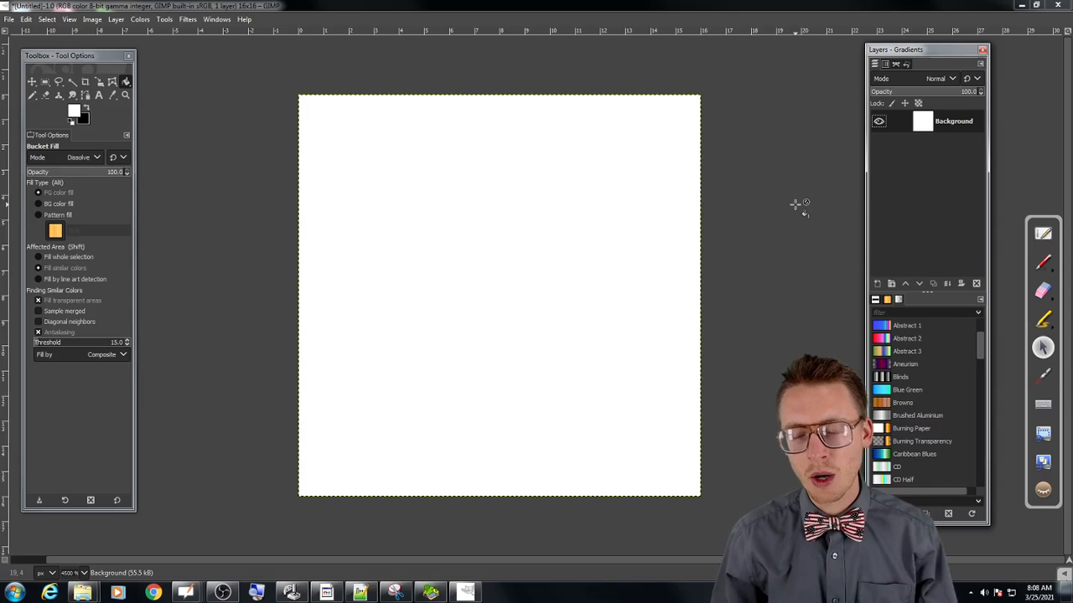
- Add a new 16 × 16 px layer filled with Transparency above the Background layer
{"action": "right_click", "coordinate": [906, 165]}
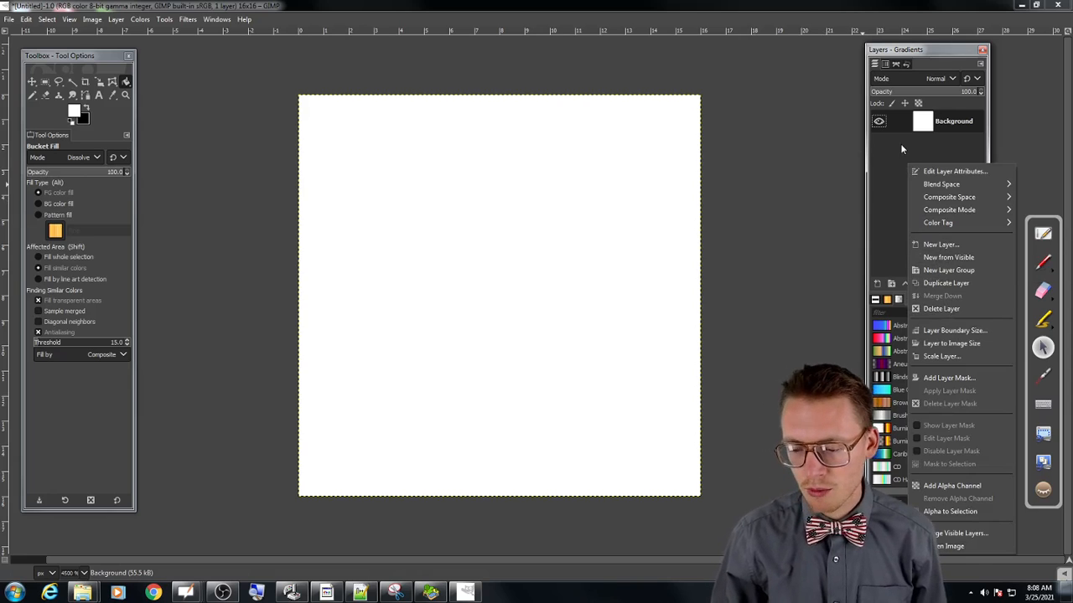
{"action": "left_click", "coordinate": [900, 143]}
{"action": "right_click", "coordinate": [896, 146]}
{"action": "left_click", "coordinate": [930, 227]}
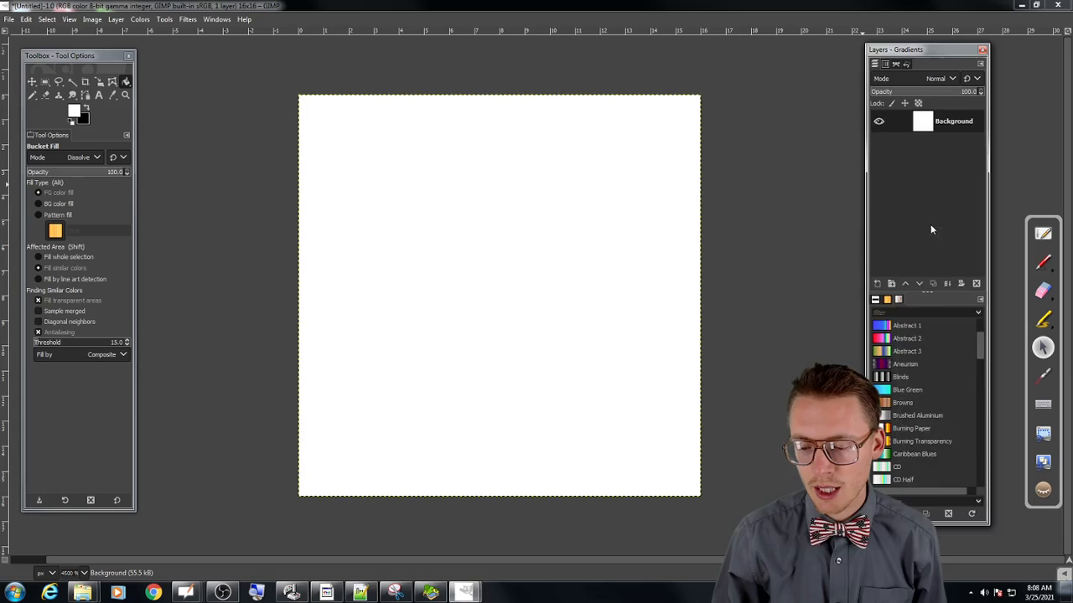
{"action": "left_click_drag", "start_coordinate": [947, 97], "coordinate": [611, 76]}
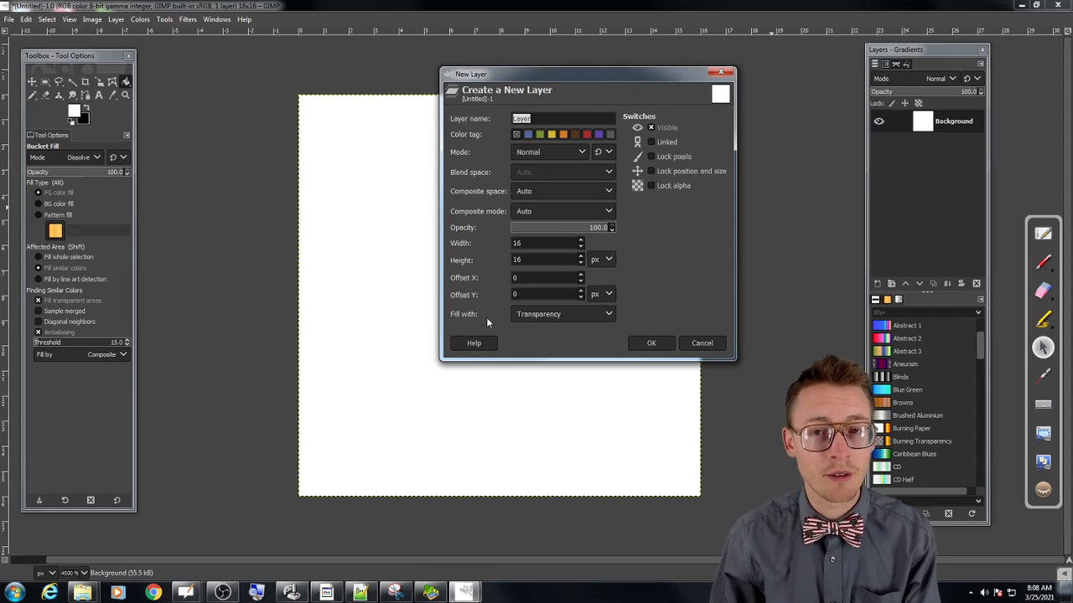
{"action": "left_click", "coordinate": [657, 340]}
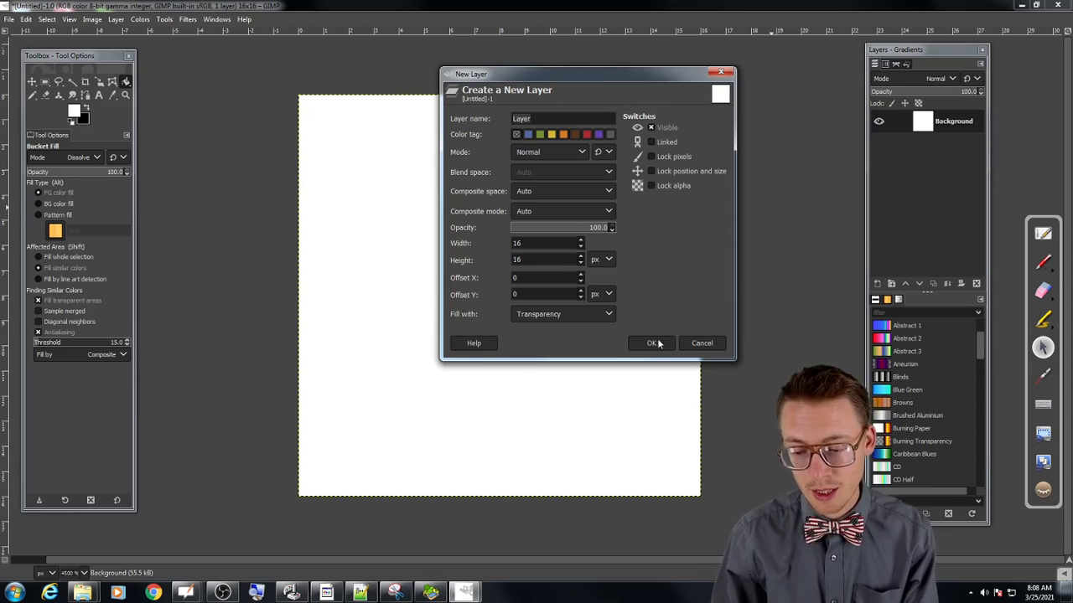
{"action": "left_click", "coordinate": [669, 342]}
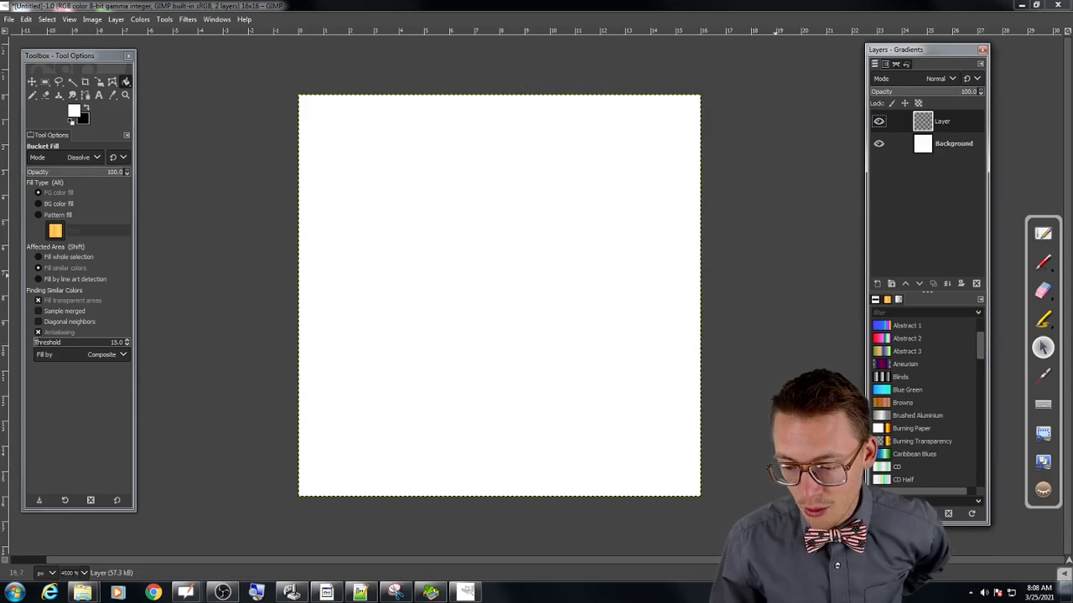
- Delete the white Background layer beneath the transparent layer
{"action": "left_click", "coordinate": [923, 141]}
{"action": "left_click", "coordinate": [923, 123]}
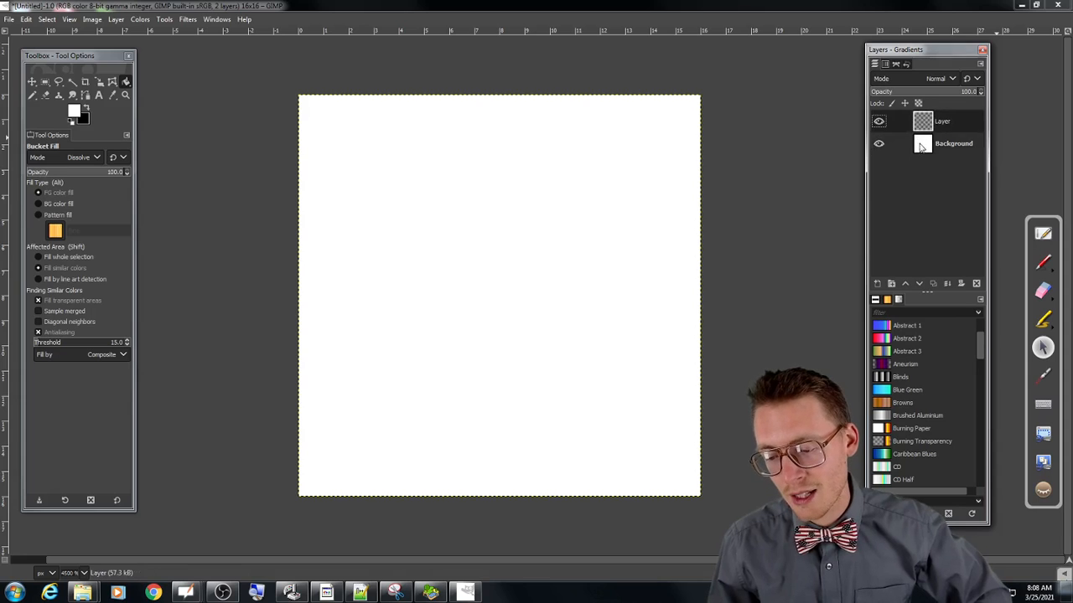
{"action": "left_click", "coordinate": [922, 144]}
{"action": "left_click", "coordinate": [923, 121]}
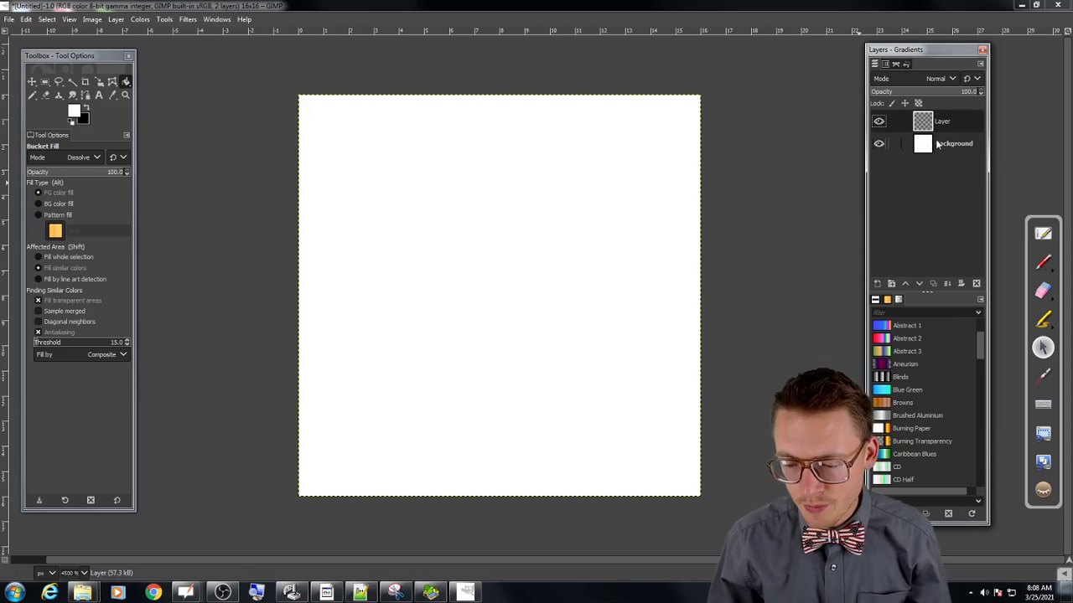
{"action": "left_click", "coordinate": [923, 144]}
{"action": "left_click", "coordinate": [925, 123]}
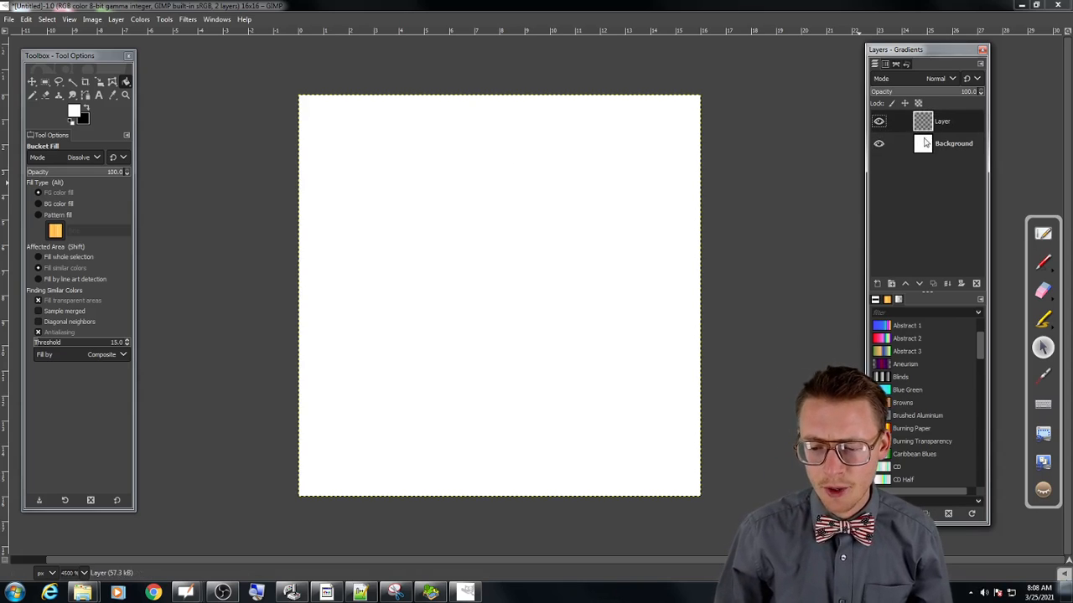
{"action": "left_click", "coordinate": [923, 147]}
{"action": "right_click", "coordinate": [923, 146]}
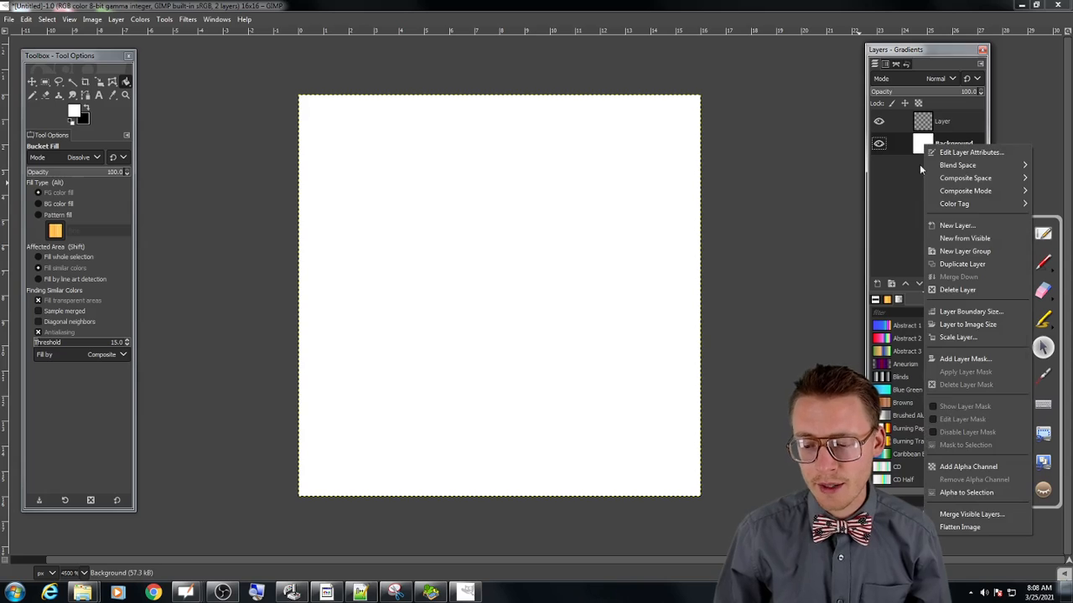
{"action": "left_click", "coordinate": [948, 294]}
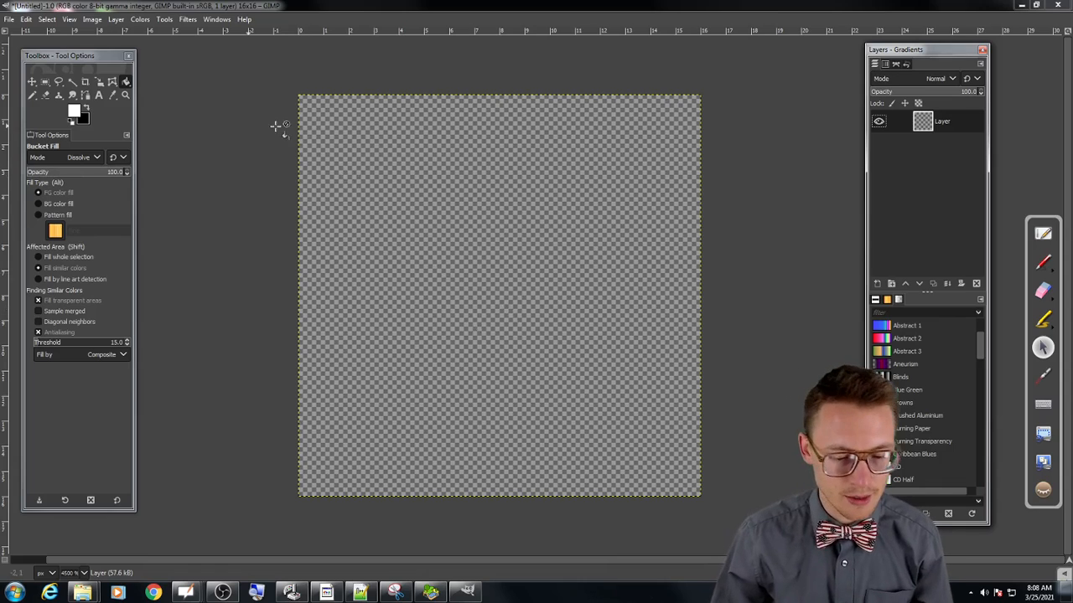
- Switch to the Pencil tool, make black the foreground colour, and paint the single pixel at 2, 3 black
{"action": "left_click", "coordinate": [32, 95]}
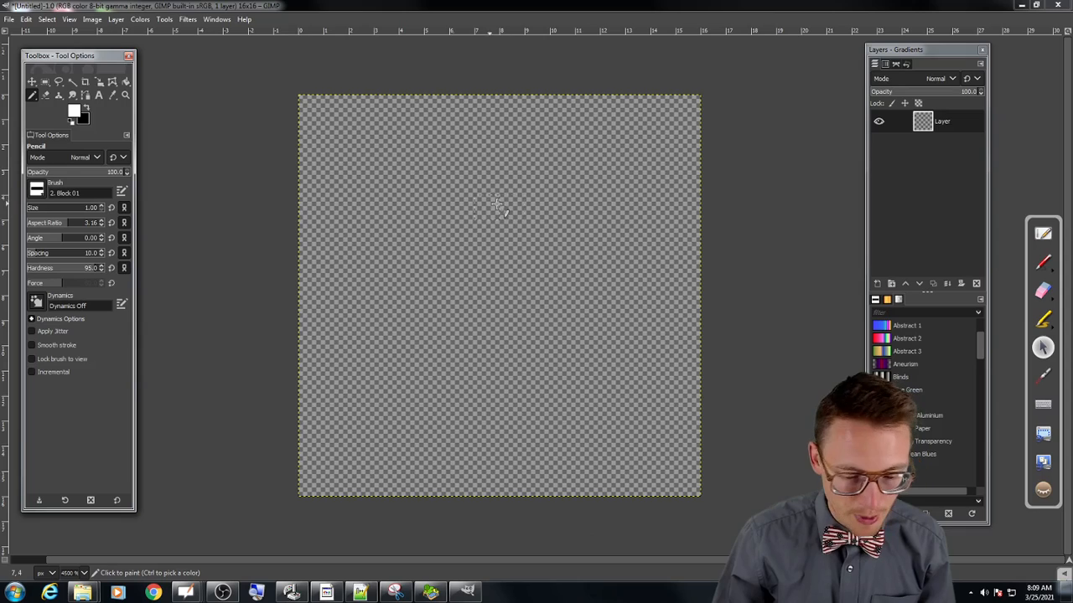
{"action": "left_click", "coordinate": [361, 182]}
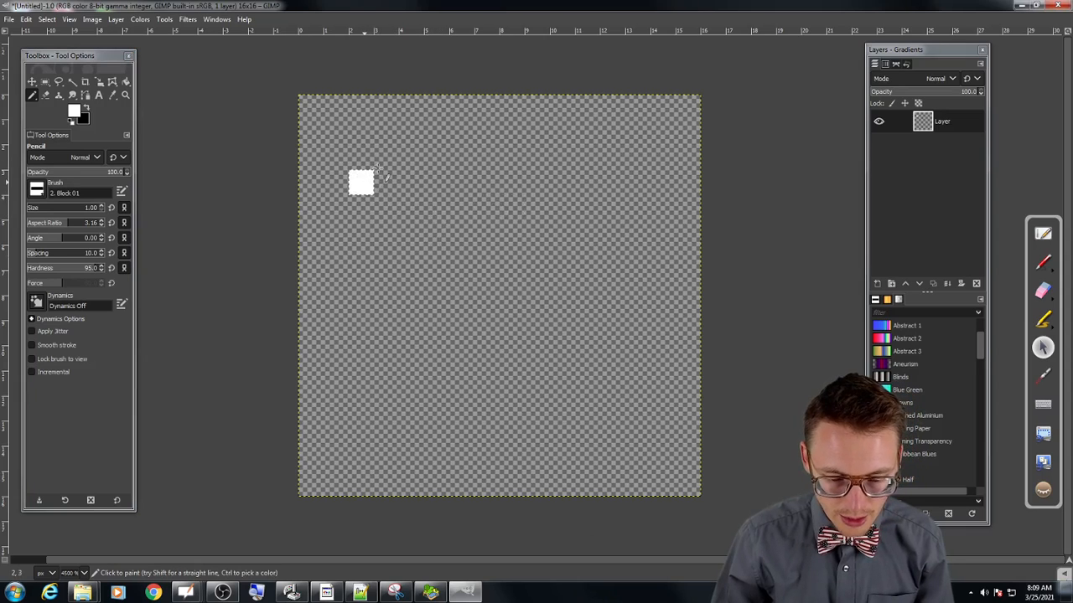
{"action": "left_click", "coordinate": [88, 105]}
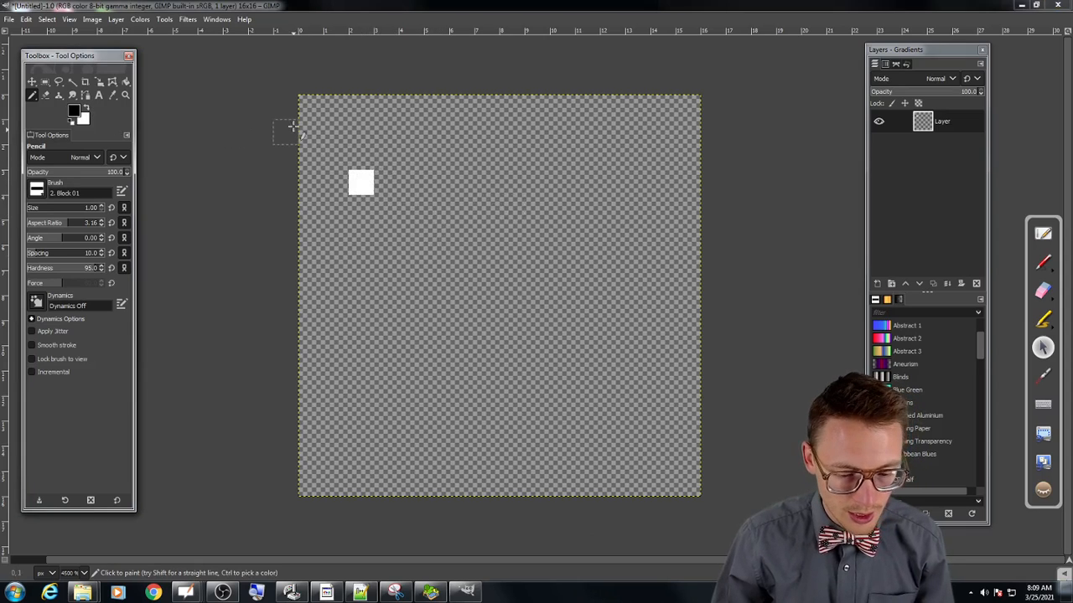
{"action": "left_click", "coordinate": [360, 179]}
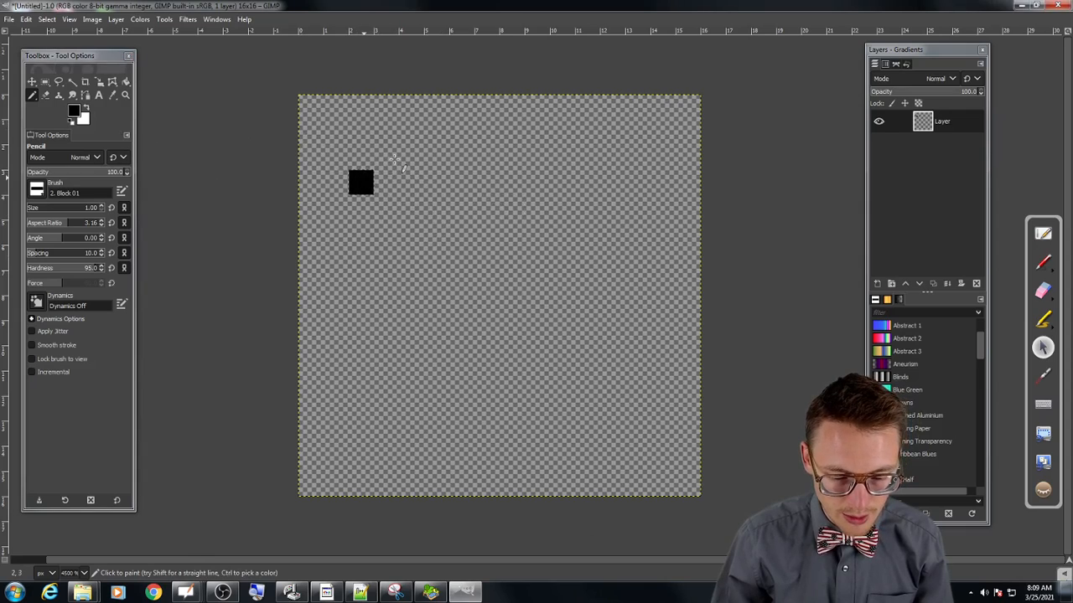
- Draw the rest of the black pickaxe: a bar along row 1, stepped diagonals at both ends, and a two-pixel-wide central handle
{"action": "left_click", "coordinate": [386, 156]}
{"action": "left_click", "coordinate": [412, 132]}
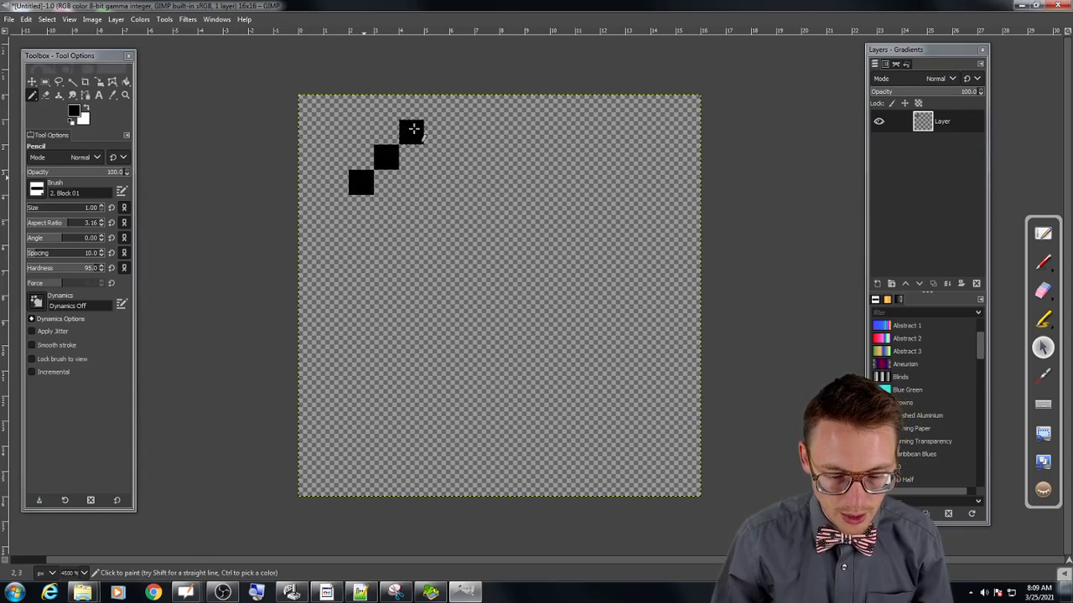
{"action": "left_click_drag", "start_coordinate": [436, 132], "coordinate": [581, 133]}
{"action": "left_click", "coordinate": [612, 154]}
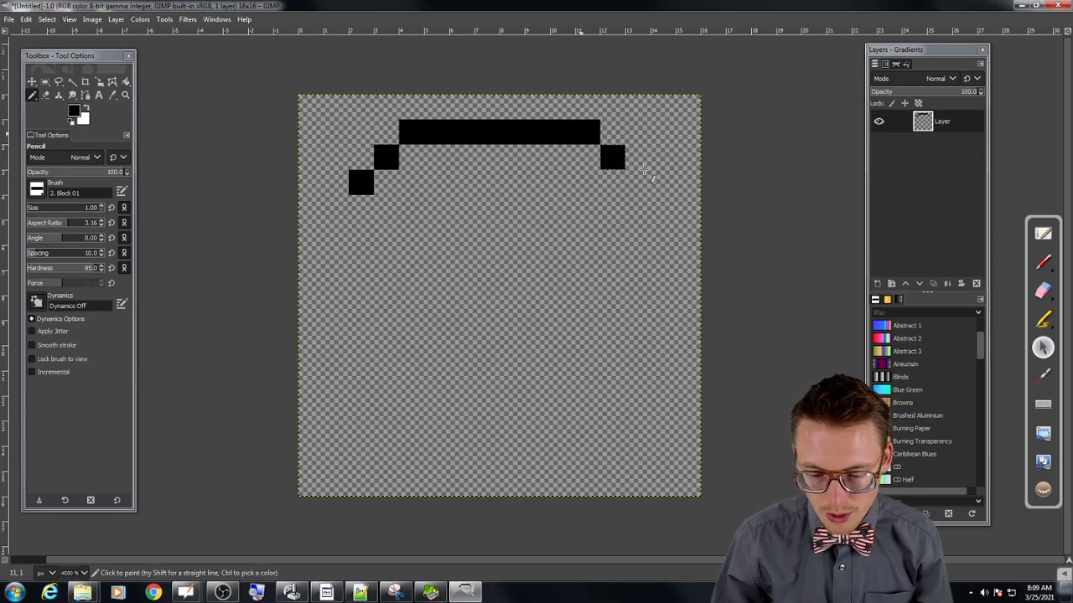
{"action": "left_click", "coordinate": [637, 176]}
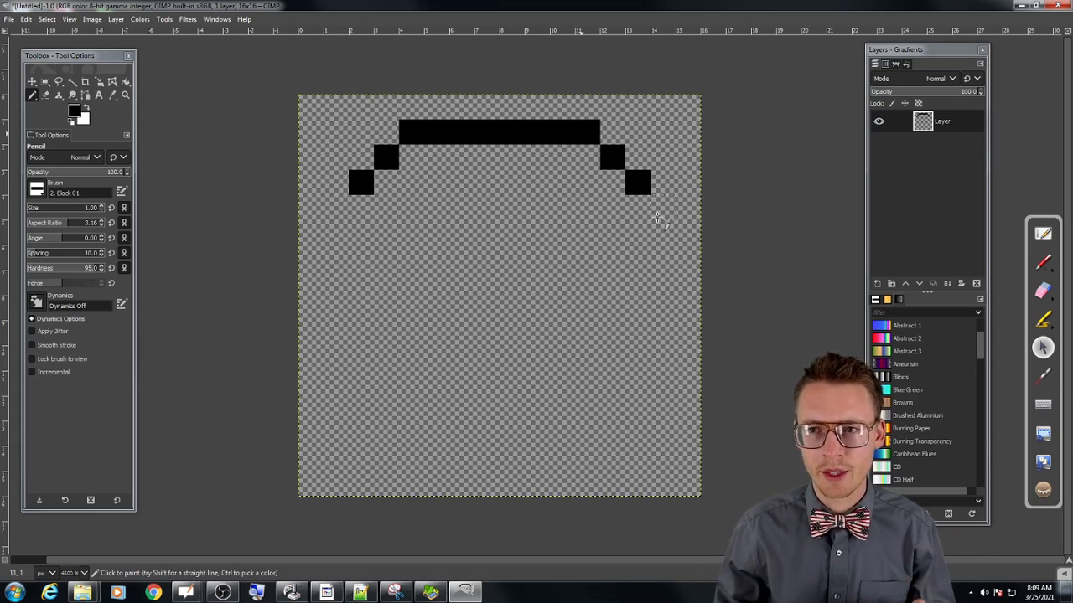
{"action": "left_click_drag", "start_coordinate": [500, 151], "coordinate": [500, 465]}
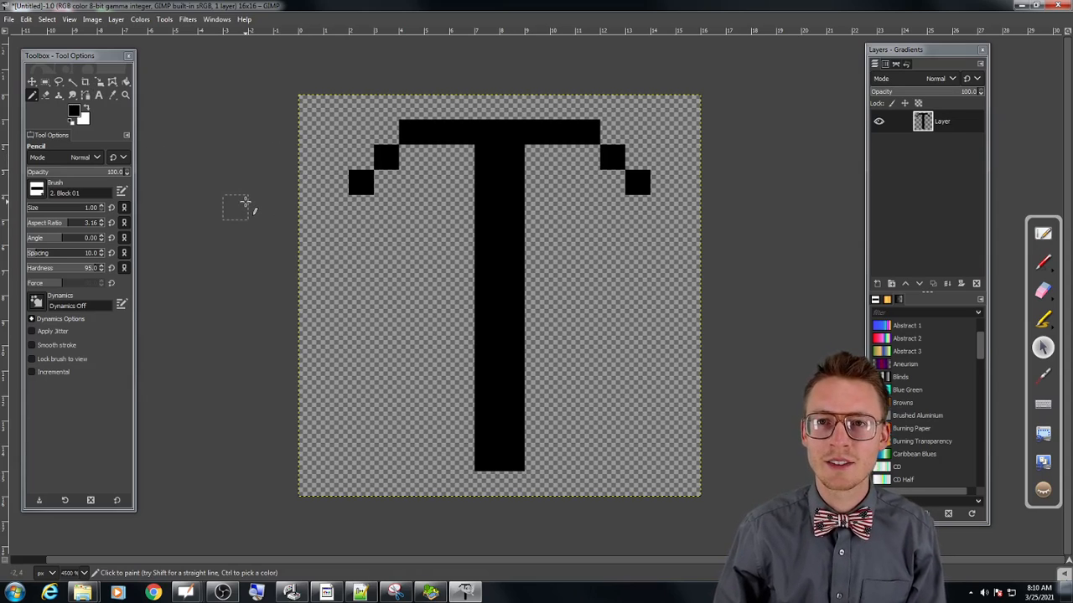
- Open Export As for the pickaxe image and highlight the png extension in its file name
{"action": "left_click", "coordinate": [8, 19]}
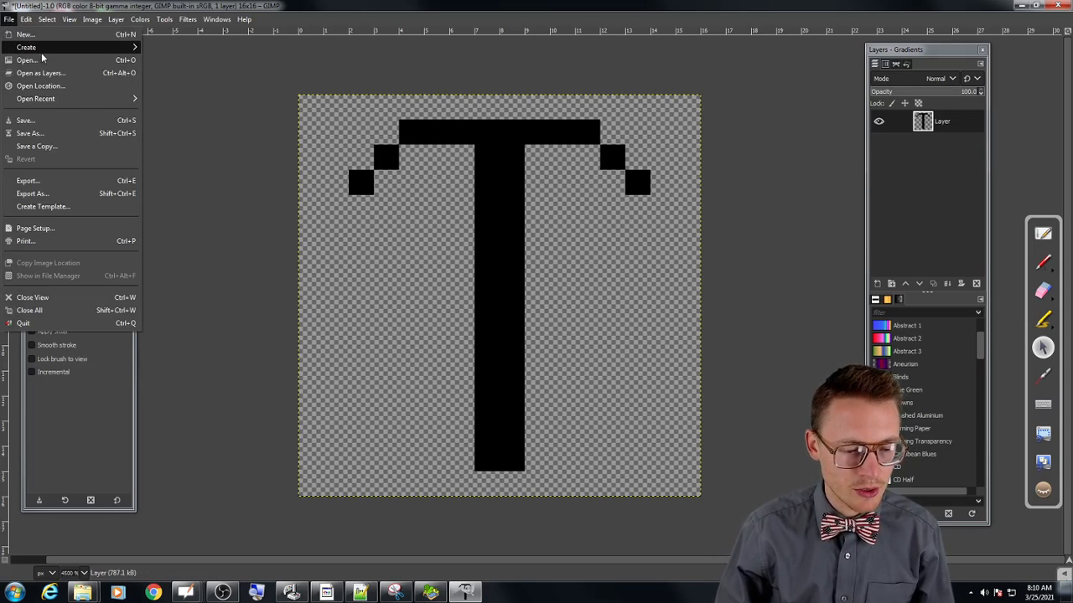
{"action": "left_click", "coordinate": [50, 15]}
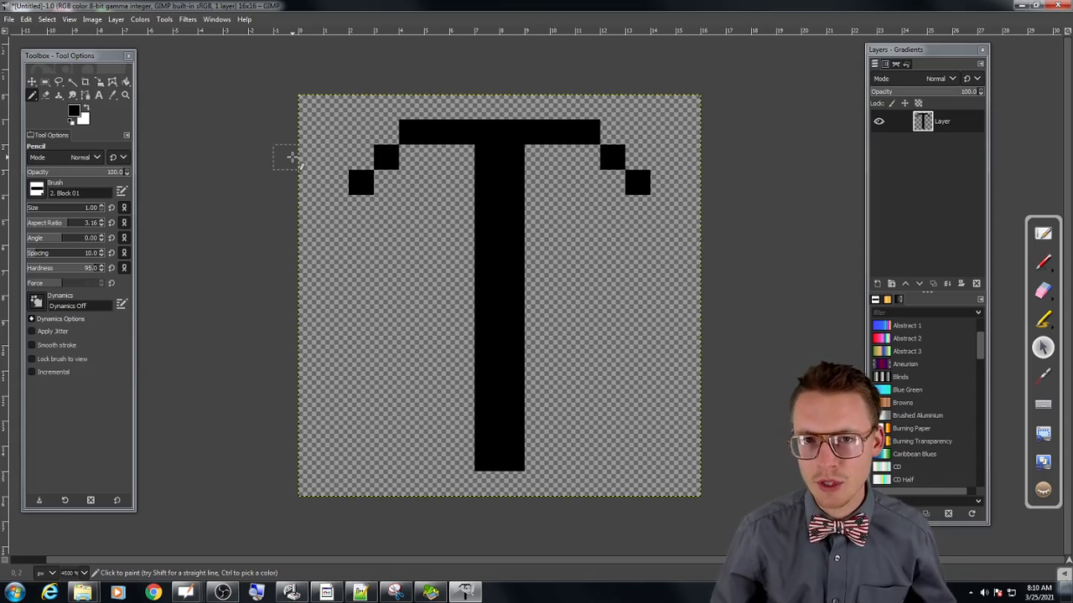
{"action": "left_click", "coordinate": [10, 22]}
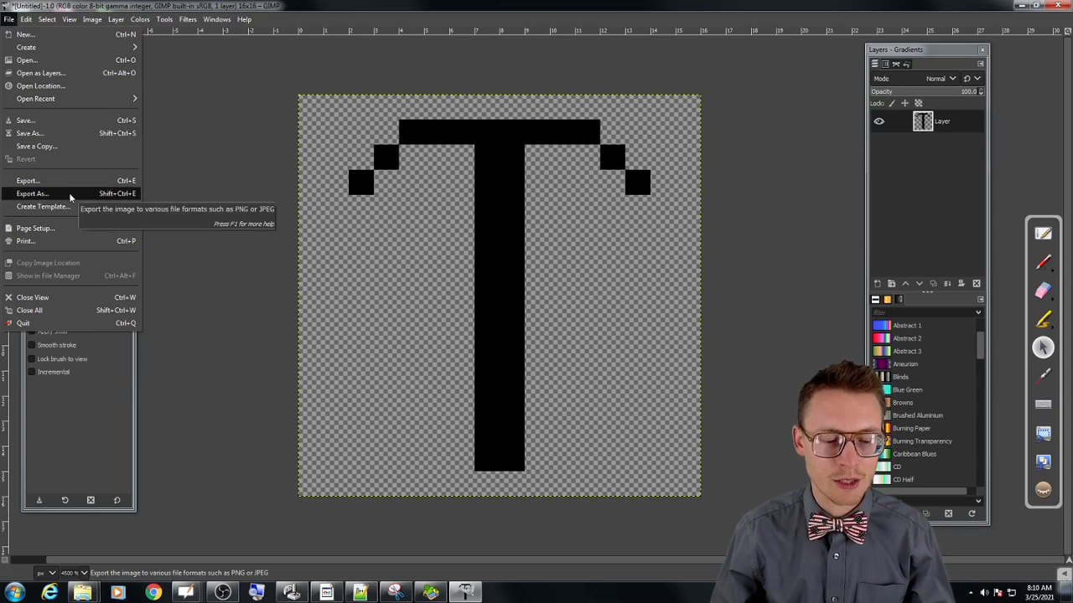
{"action": "left_click", "coordinate": [32, 193]}
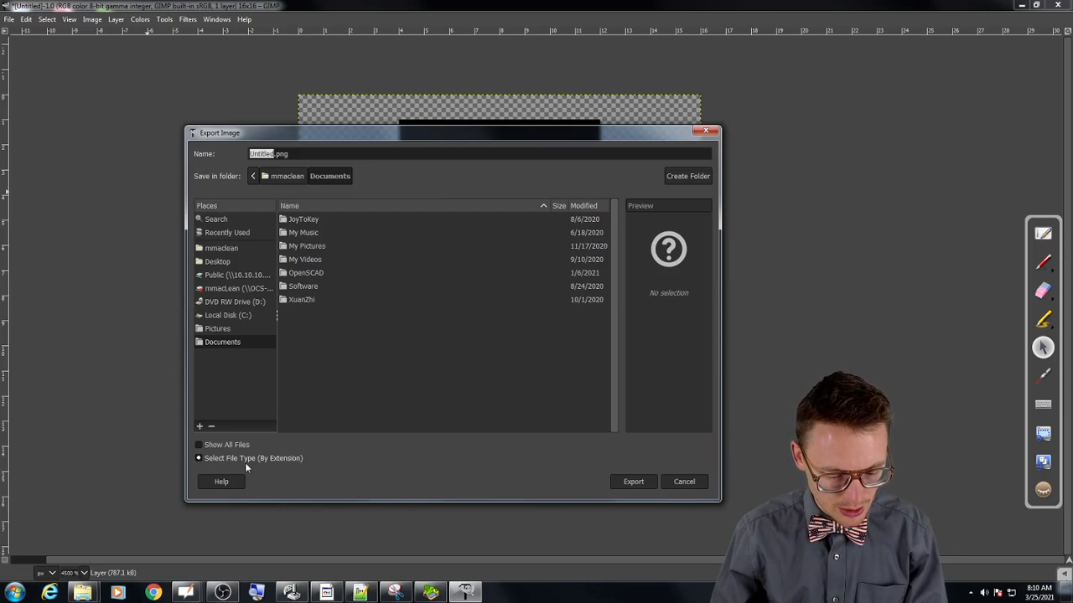
{"action": "left_click_drag", "start_coordinate": [290, 154], "coordinate": [219, 155]}
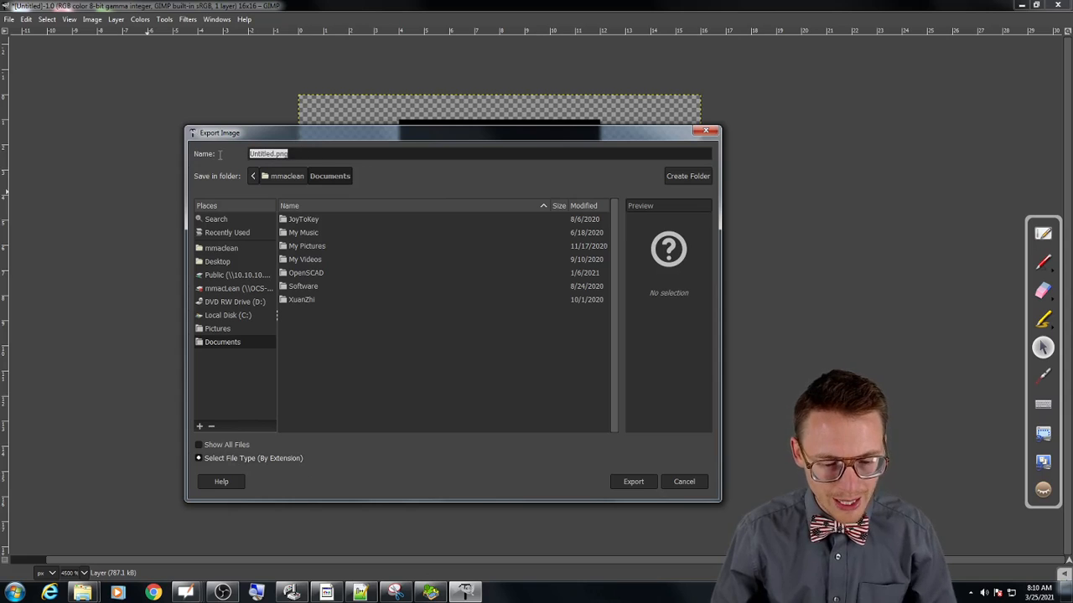
{"action": "key", "text": "Right"}
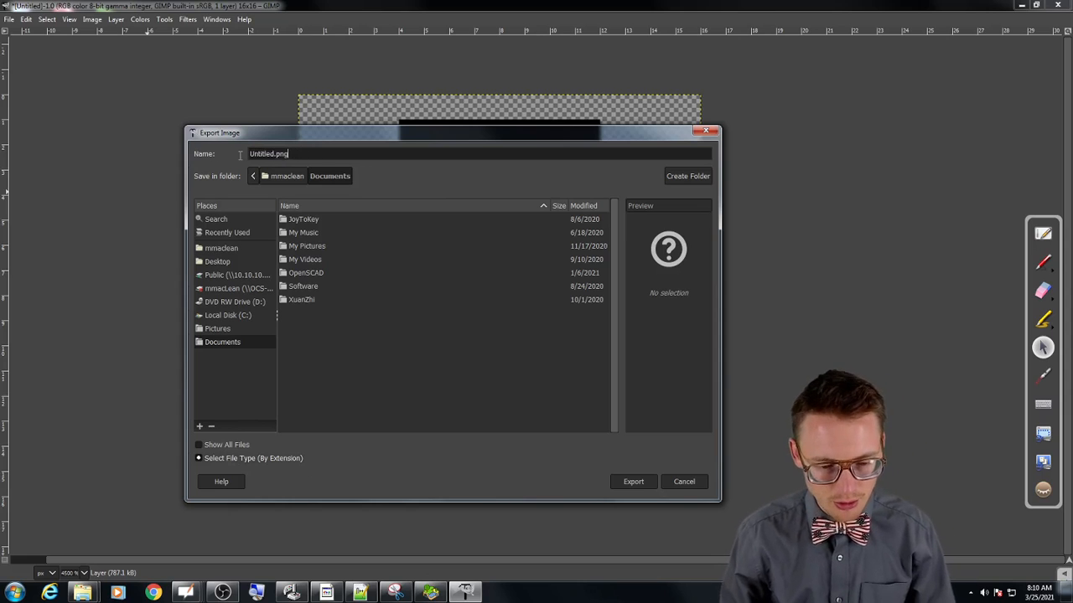
{"action": "key", "text": "ctrl+shift+Left"}
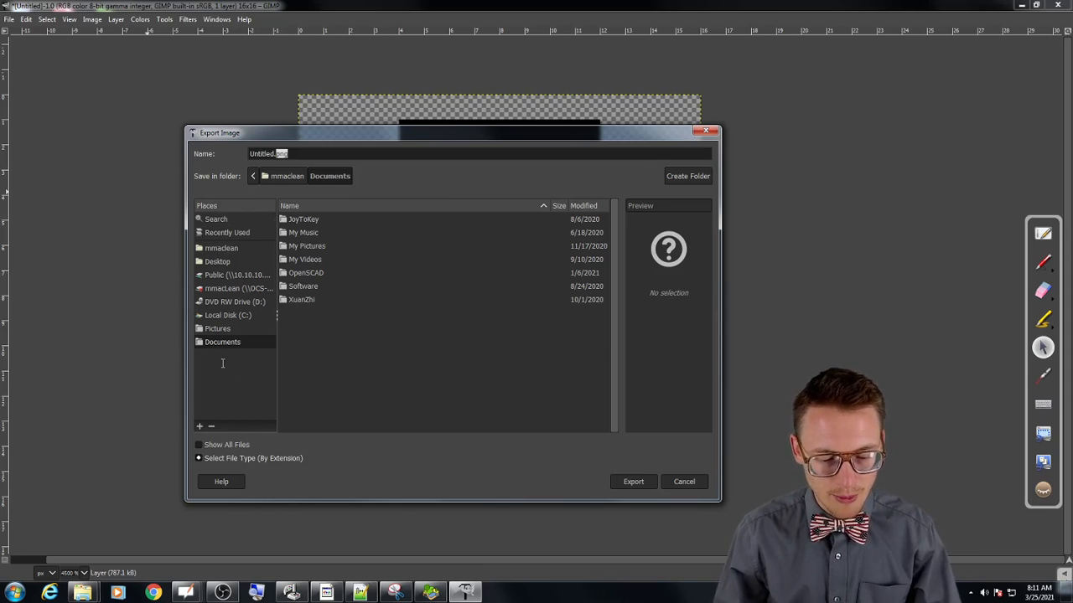
- Set the export folder to Minetest\minetest-5.3.0-win64\mods\mymod\textures on Local Disk (C:)
{"action": "left_click", "coordinate": [223, 315]}
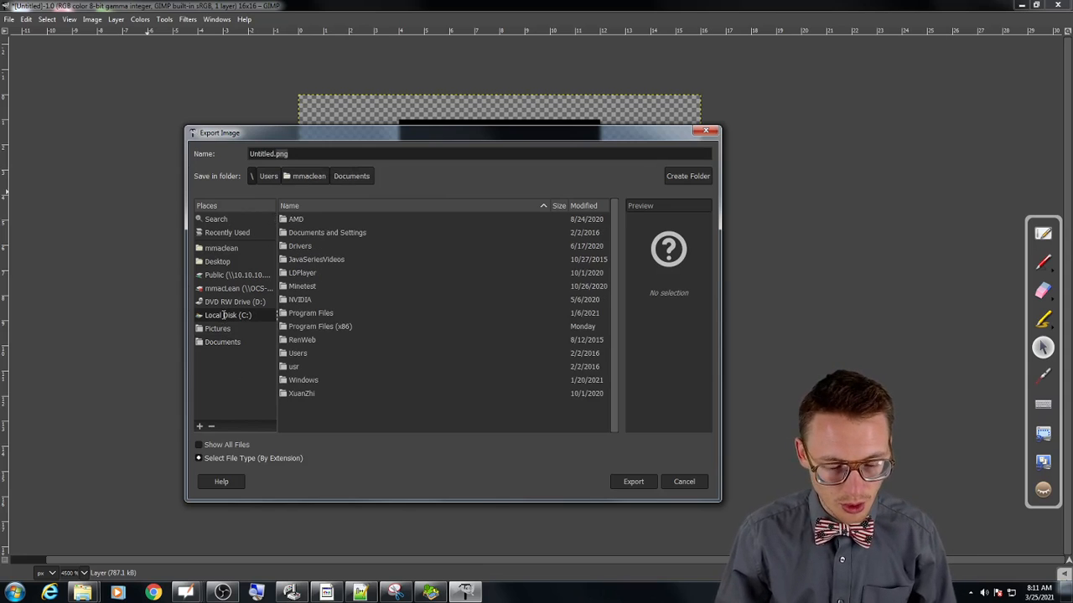
{"action": "double_click", "coordinate": [297, 285]}
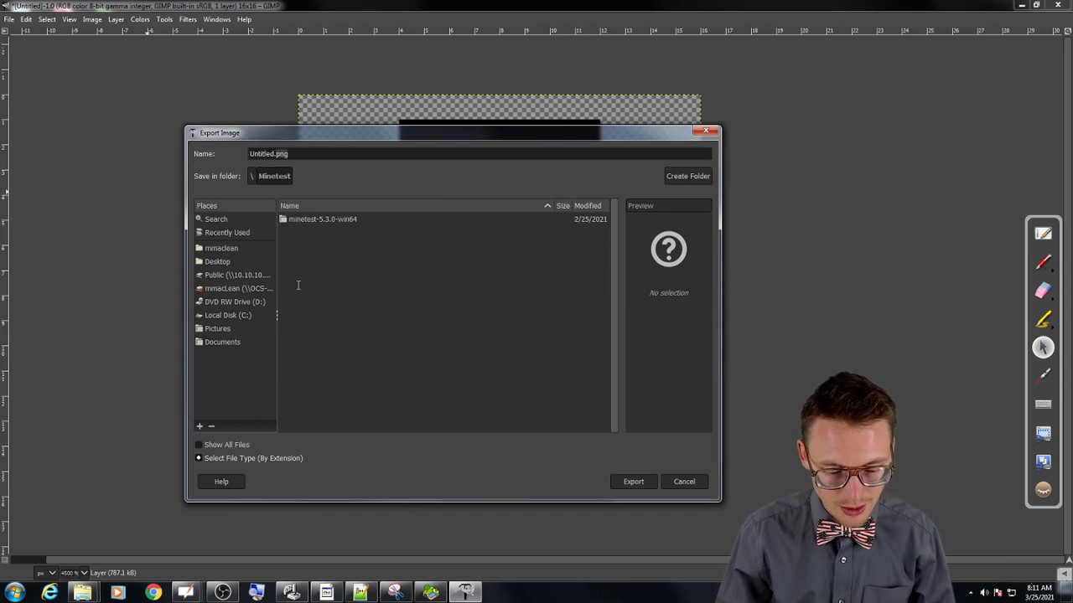
{"action": "double_click", "coordinate": [299, 219]}
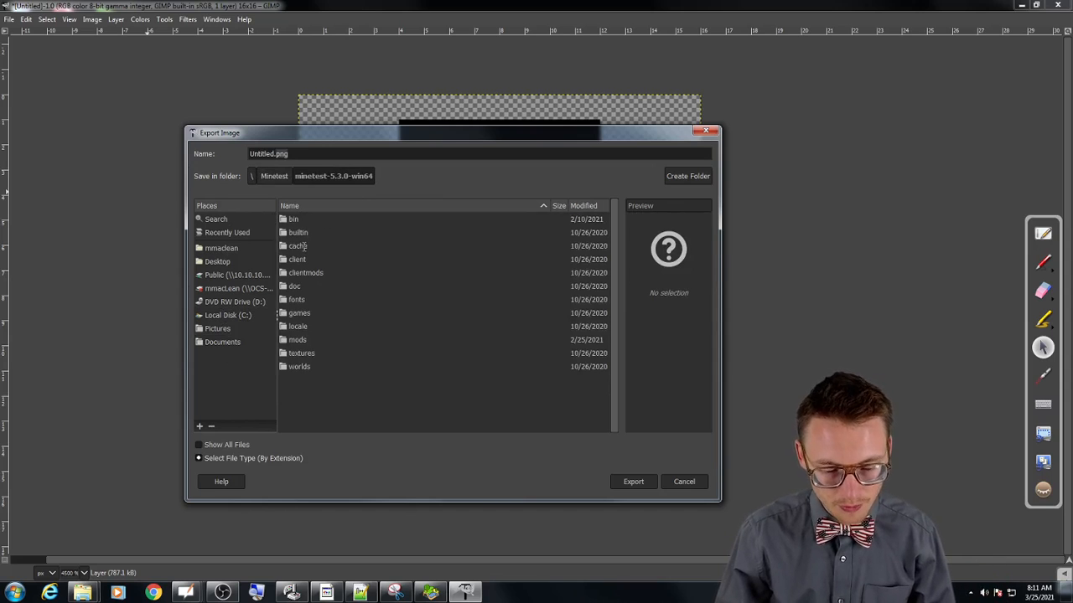
{"action": "double_click", "coordinate": [295, 339]}
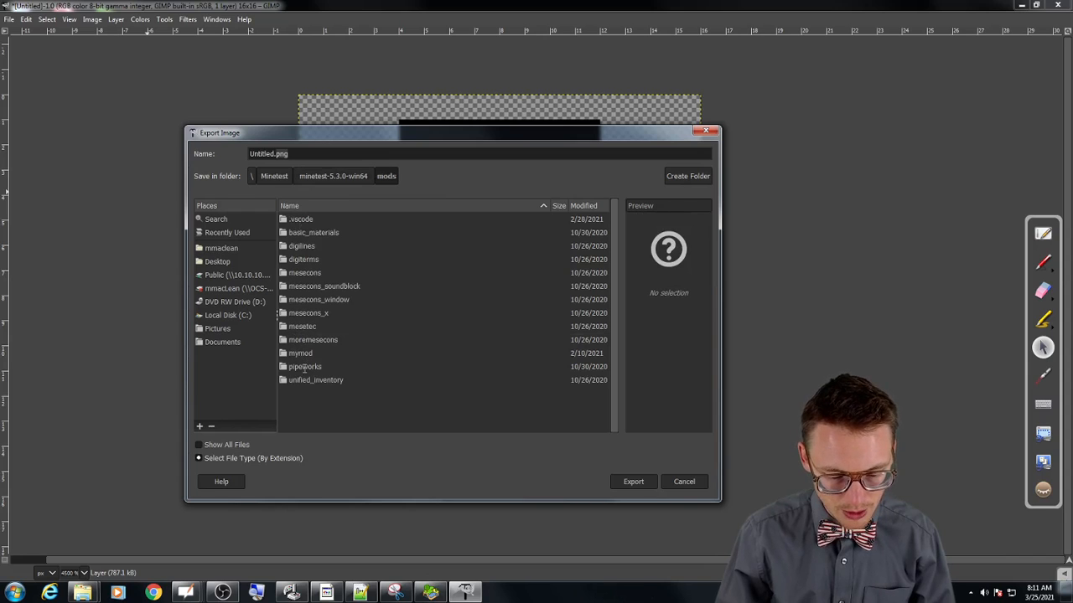
{"action": "double_click", "coordinate": [301, 353]}
{"action": "double_click", "coordinate": [295, 218]}
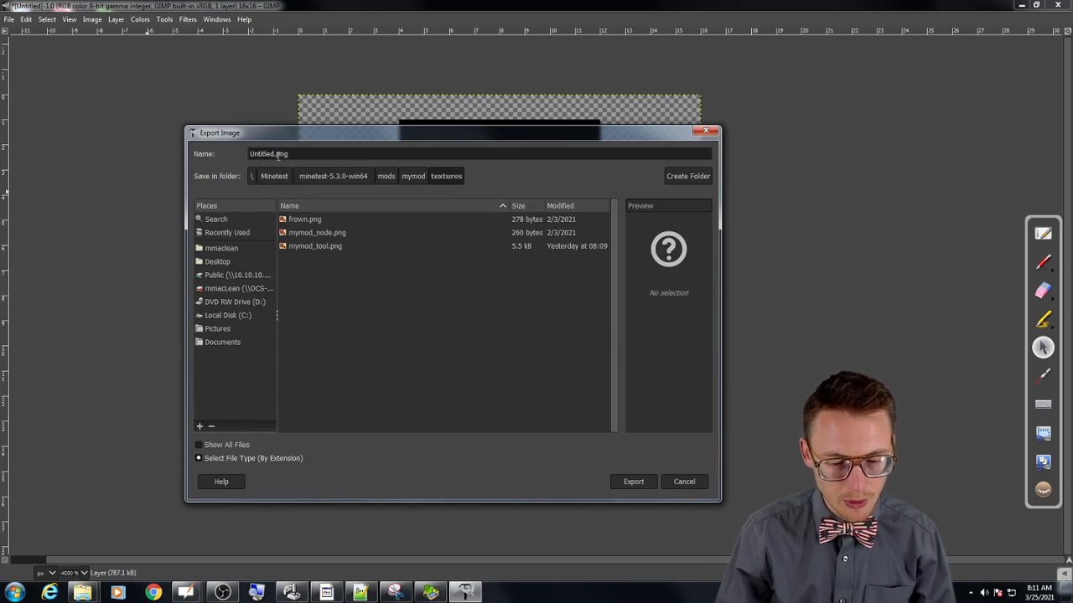
- Name the exported file mymod_pick.png
{"action": "left_click_drag", "start_coordinate": [275, 154], "coordinate": [214, 155]}
{"action": "left_click", "coordinate": [270, 154]}
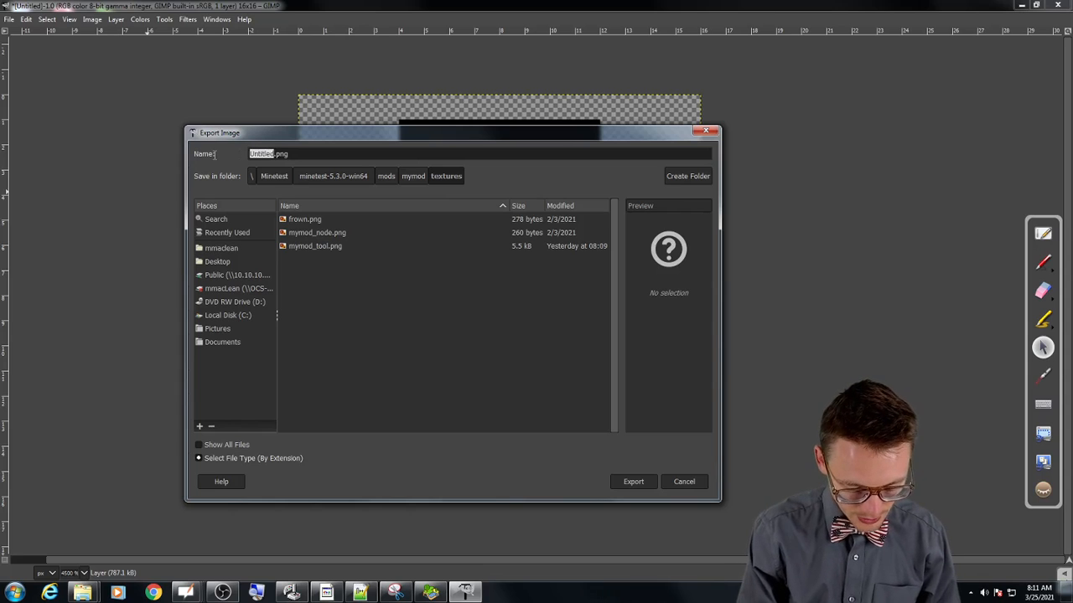
{"action": "type", "text": "M"}
{"action": "key", "text": "BackSpace"}
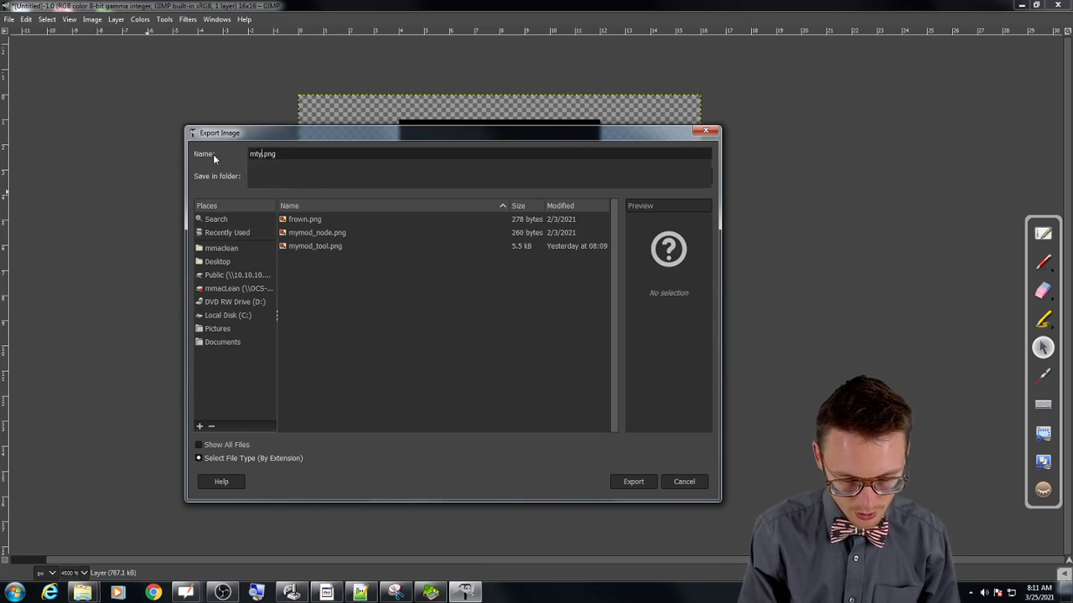
{"action": "type", "text": "m"}
{"action": "type", "text": "y_mod"}
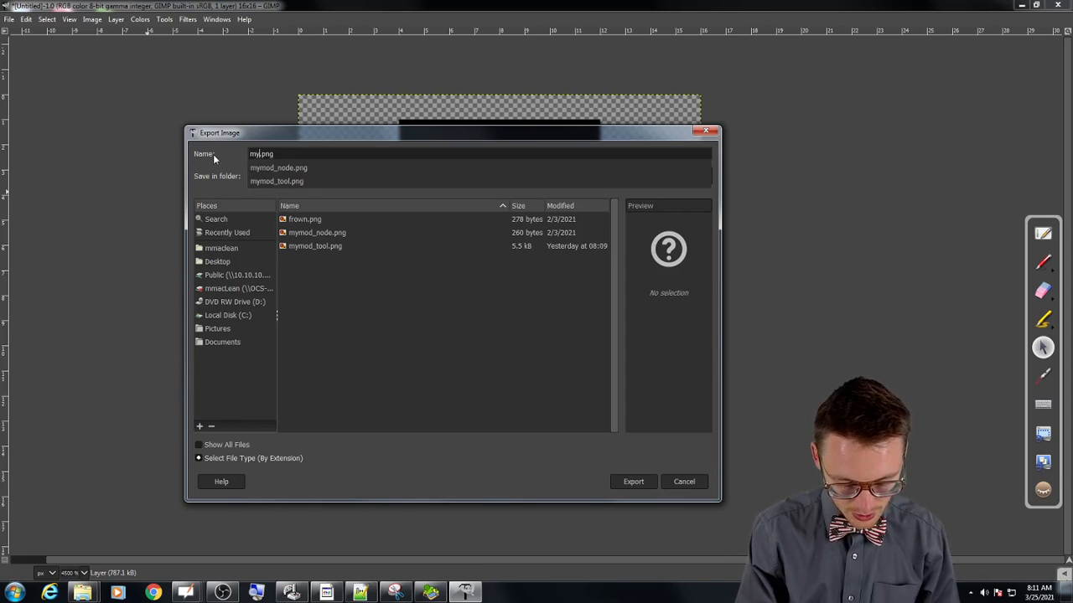
{"action": "key", "text": "BackSpace"}
{"action": "key", "text": "BackSpace"}
{"action": "key", "text": "BackSpace"}
{"action": "key", "text": "BackSpace"}
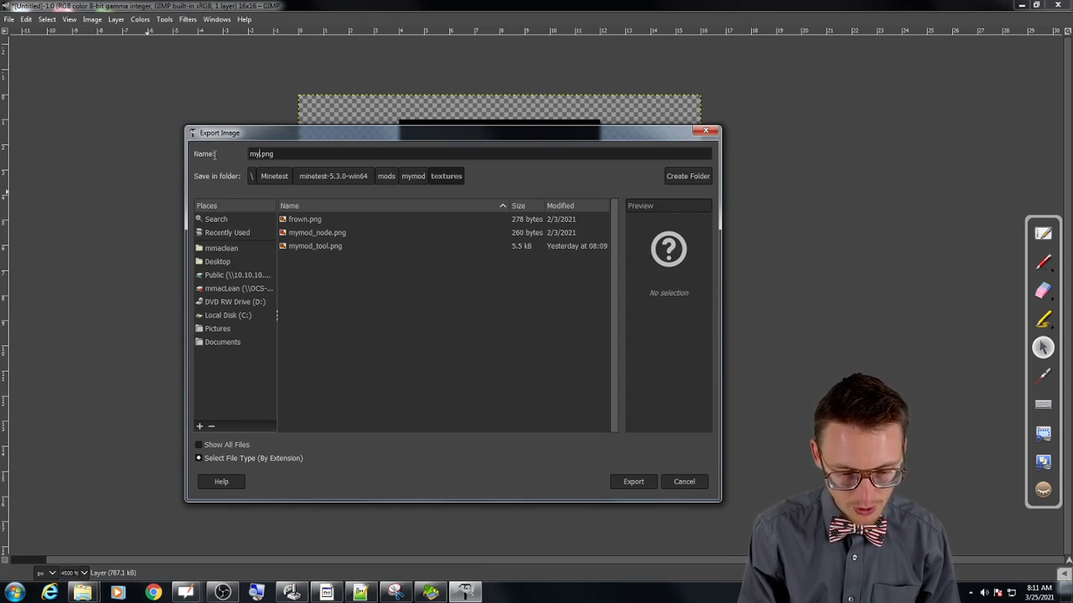
{"action": "type", "text": "mod_pick"}
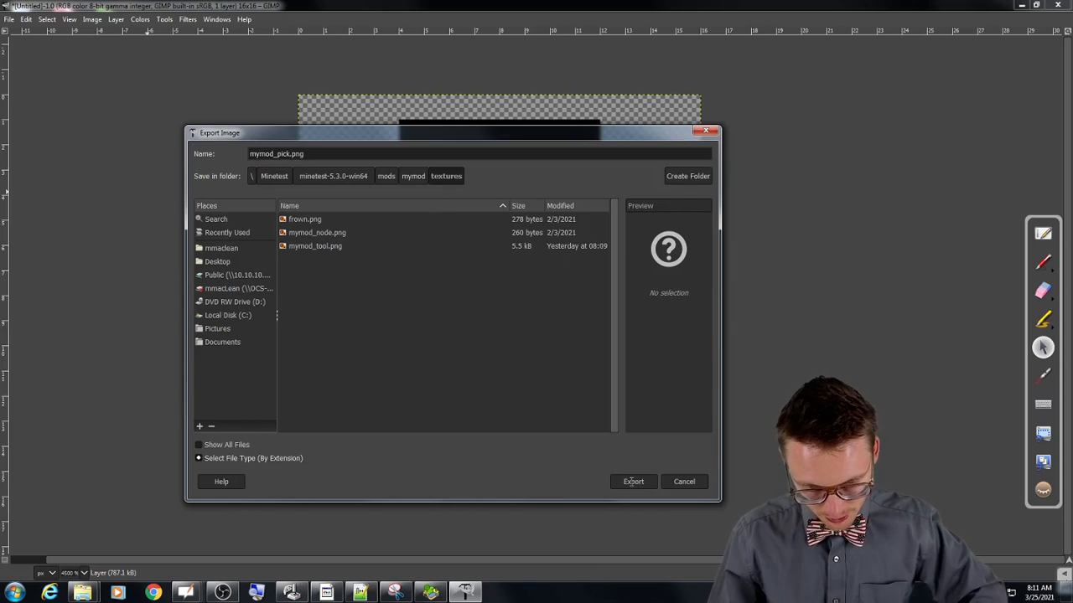
- Export the image by extension as a PNG, keeping the offered PNG options and compression level 9
{"action": "left_click", "coordinate": [580, 459]}
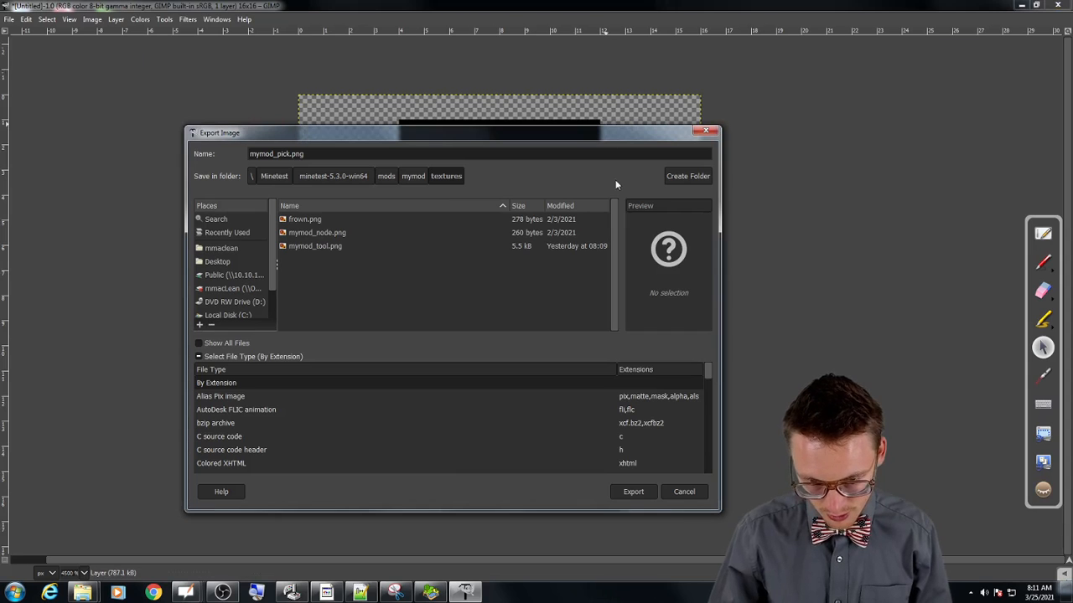
{"action": "left_click", "coordinate": [634, 492]}
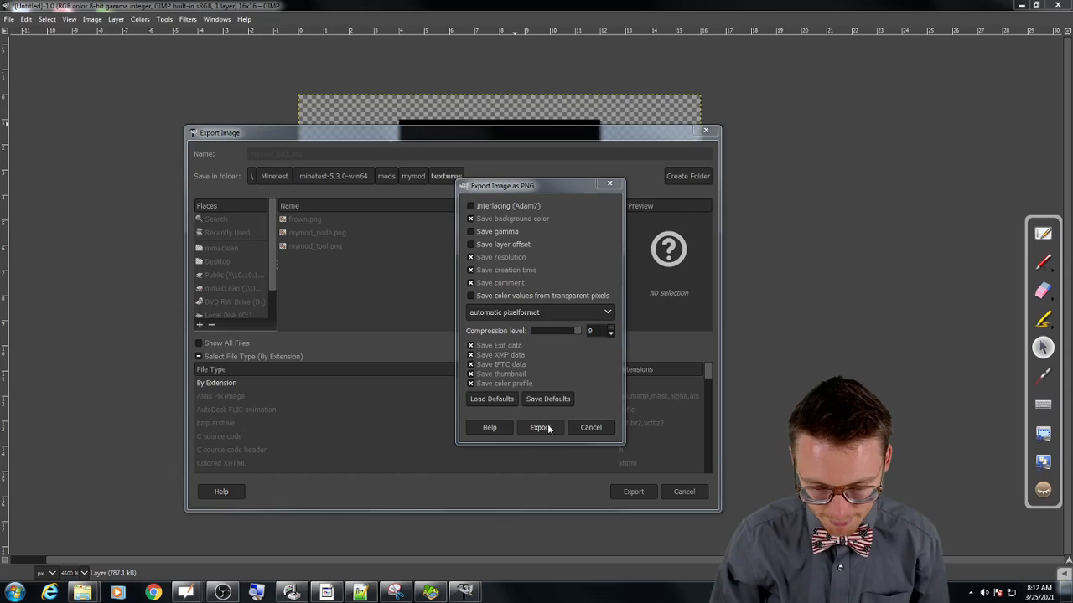
{"action": "left_click", "coordinate": [540, 427]}
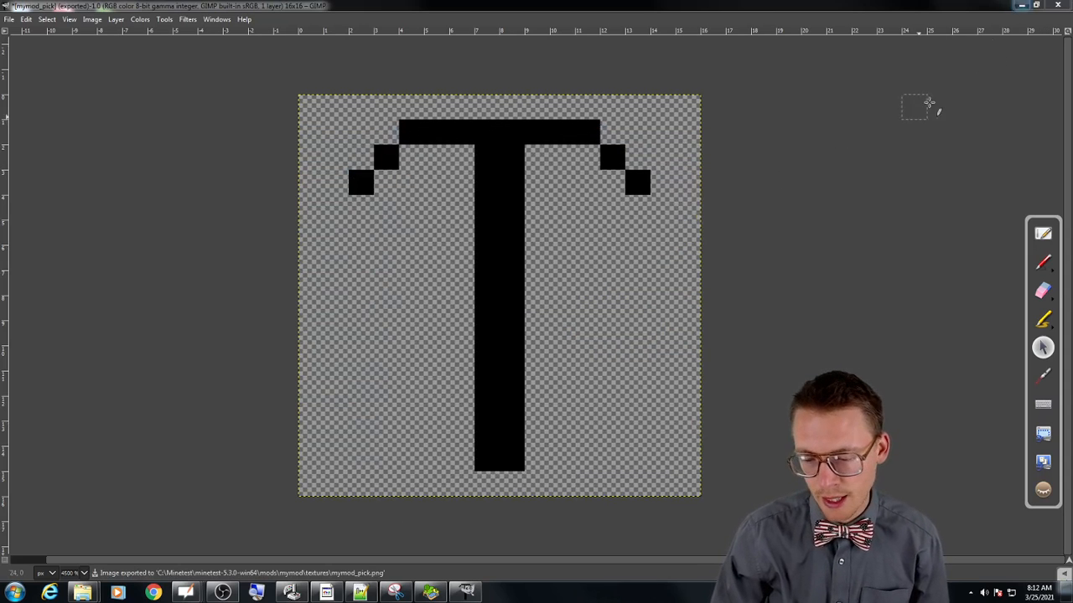
- Switch to Notepad++, change inventory_image of mymod:tool in init.lua to "mymod_pick.png", and save the file
{"action": "left_click", "coordinate": [1021, 6]}
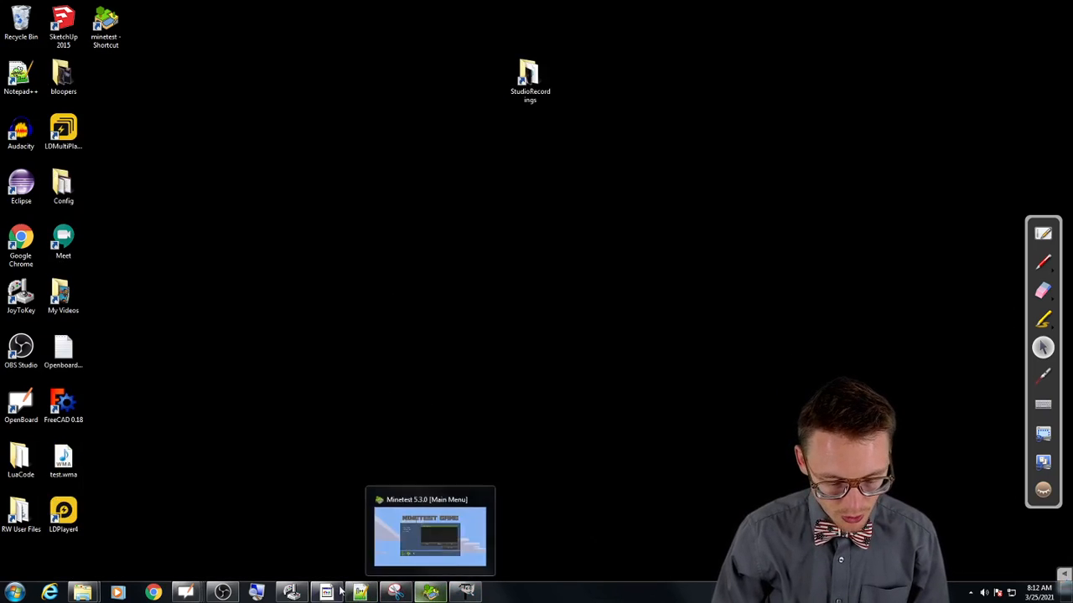
{"action": "left_click", "coordinate": [360, 595]}
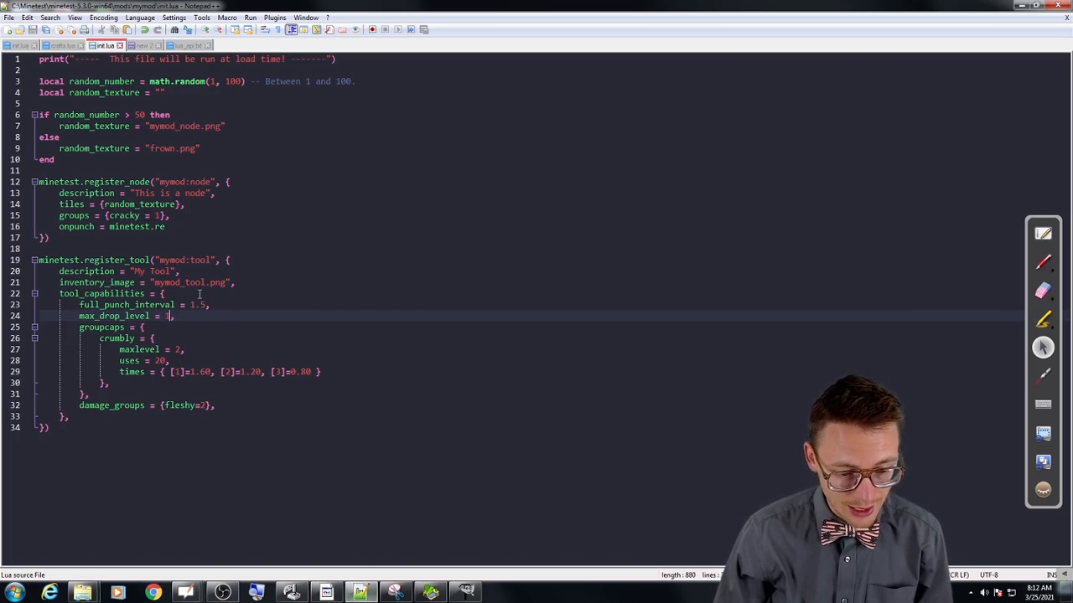
{"action": "left_click", "coordinate": [205, 284]}
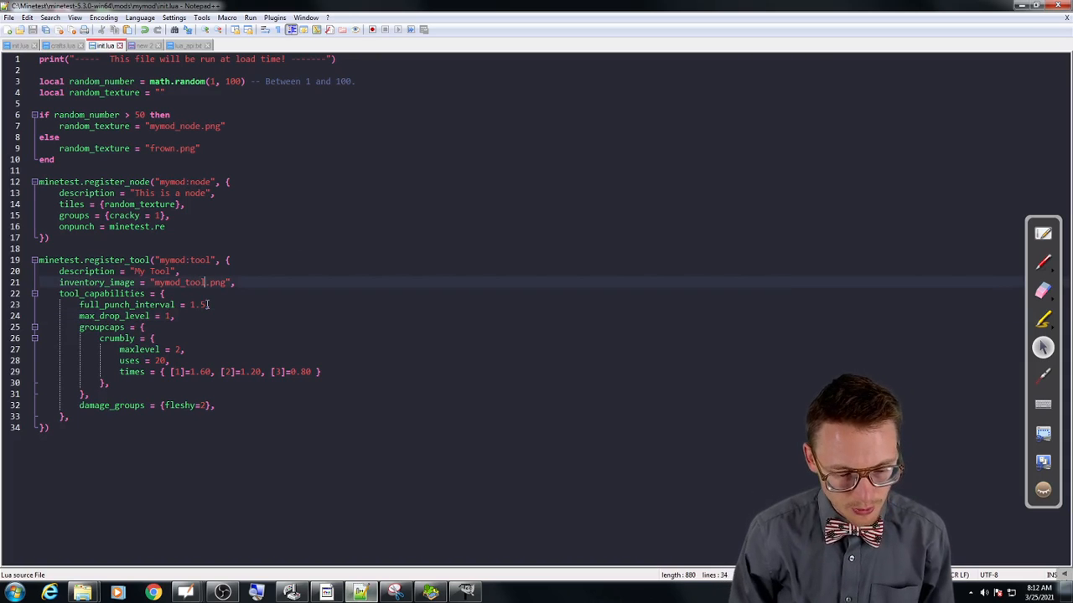
{"action": "key", "text": "Delete"}
{"action": "key", "text": "BackSpace"}
{"action": "key", "text": "BackSpace"}
{"action": "key", "text": "BackSpace"}
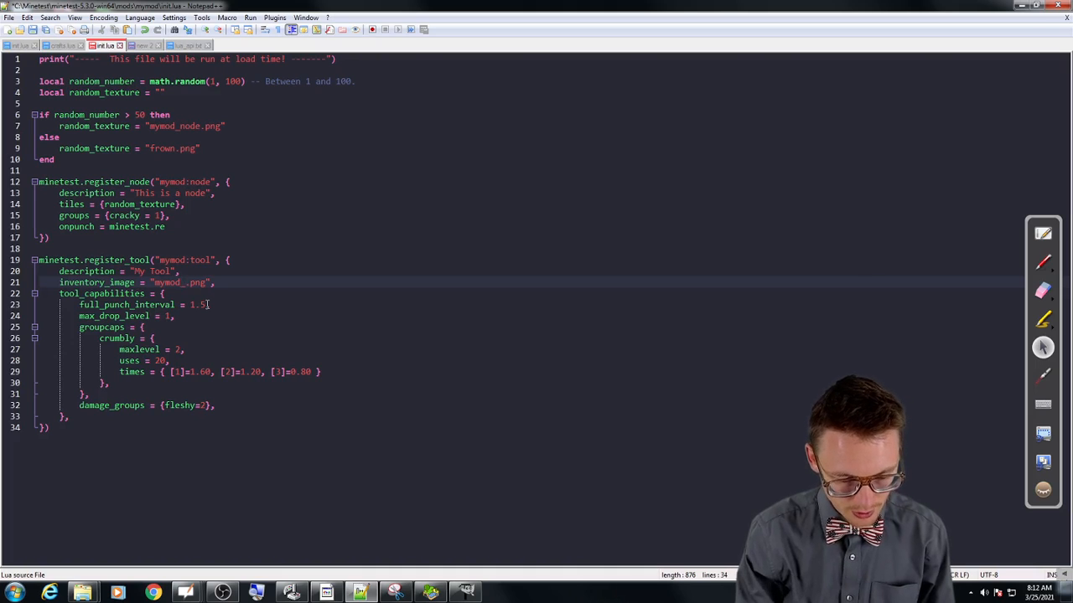
{"action": "type", "text": "pick"}
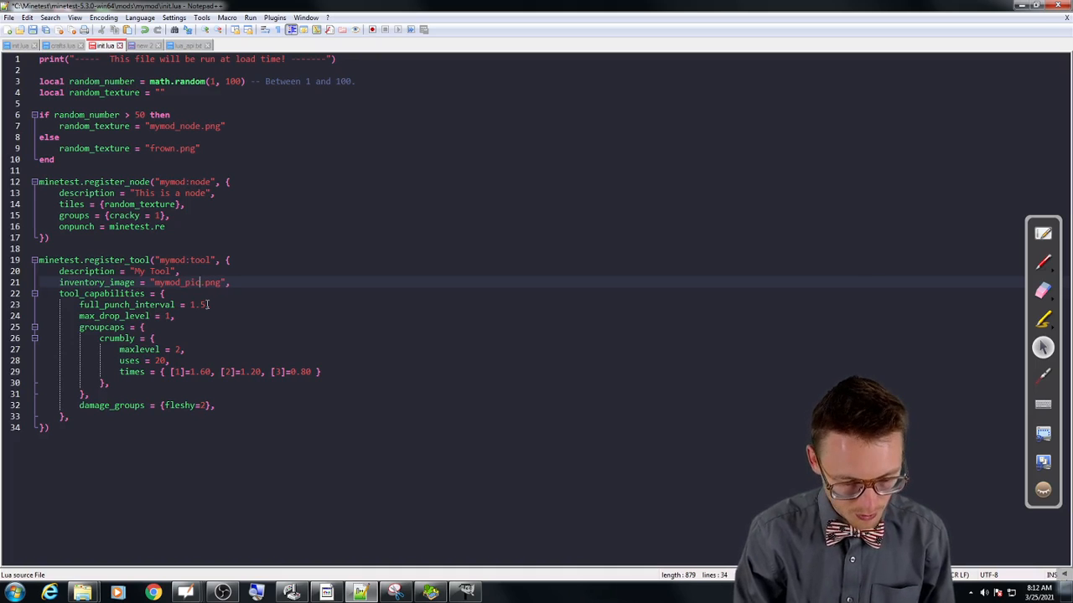
- Switch to Minetest and start the Class20-21 world
{"action": "key", "text": "alt+Tab"}
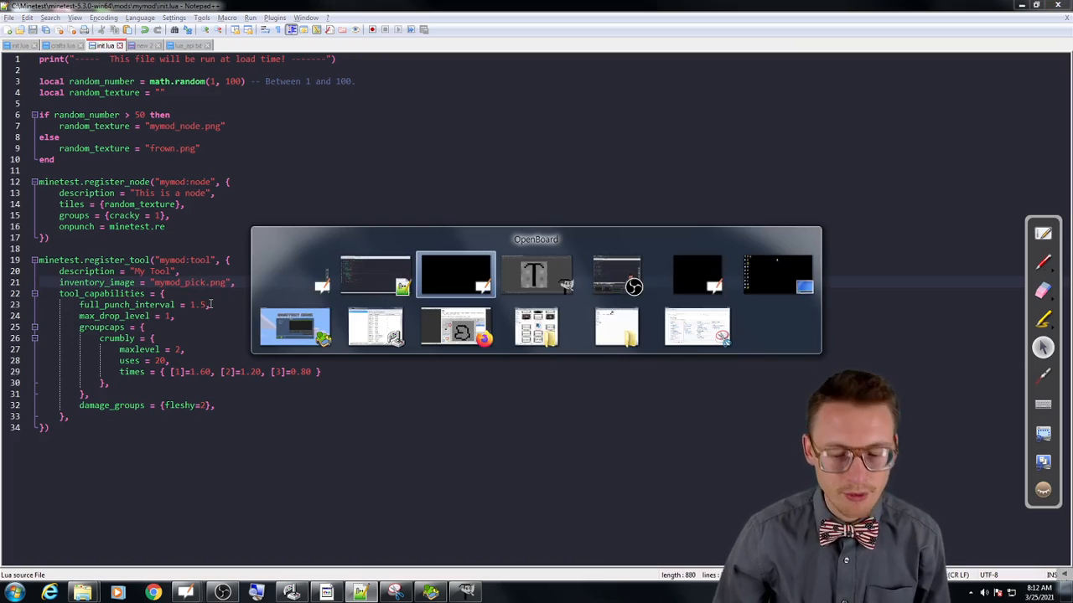
{"action": "key", "text": "alt+Tab"}
{"action": "key", "text": "alt+Tab"}
{"action": "key", "text": "alt+Tab"}
{"action": "key", "text": "alt+Tab"}
{"action": "key", "text": "alt+Tab"}
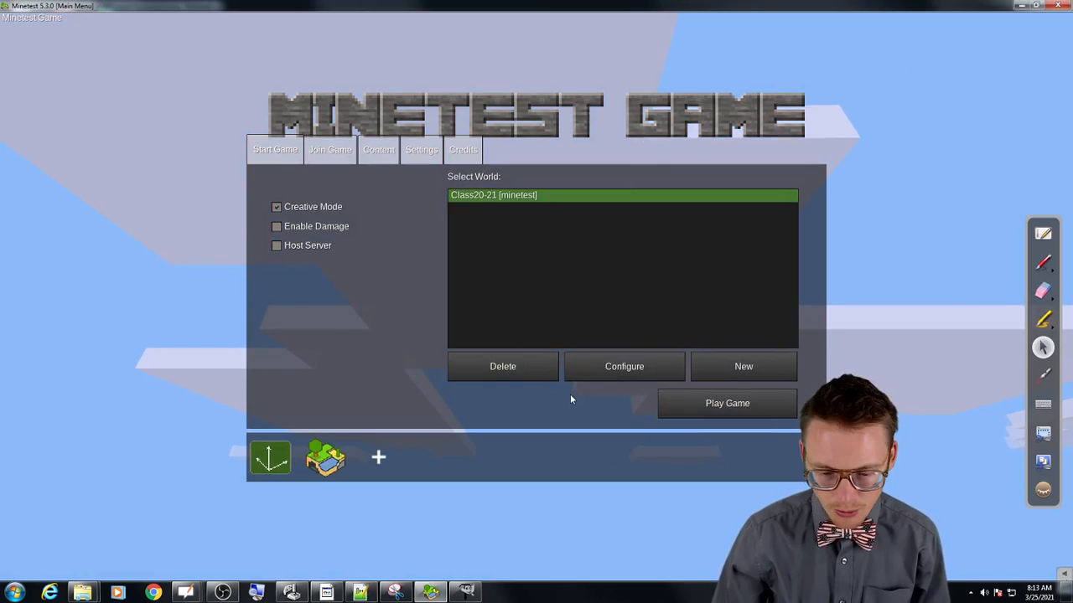
{"action": "double_click", "coordinate": [605, 198]}
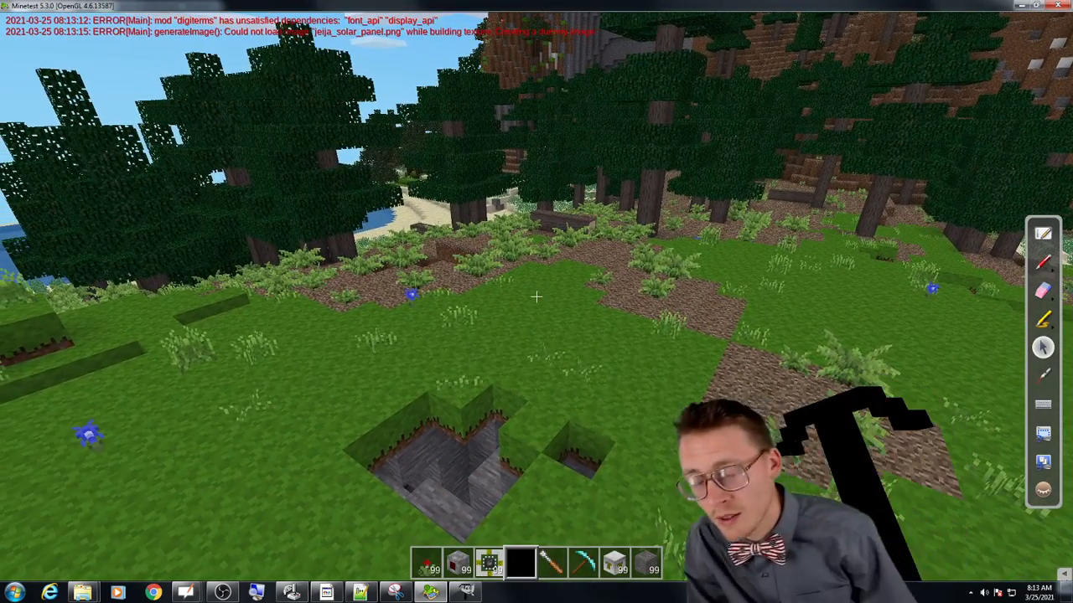
- Walk to the hole in the grass and dig its stone blocks with the black pickaxe to test the tool
{"action": "key", "text": "shift"}
{"action": "key", "text": "space"}
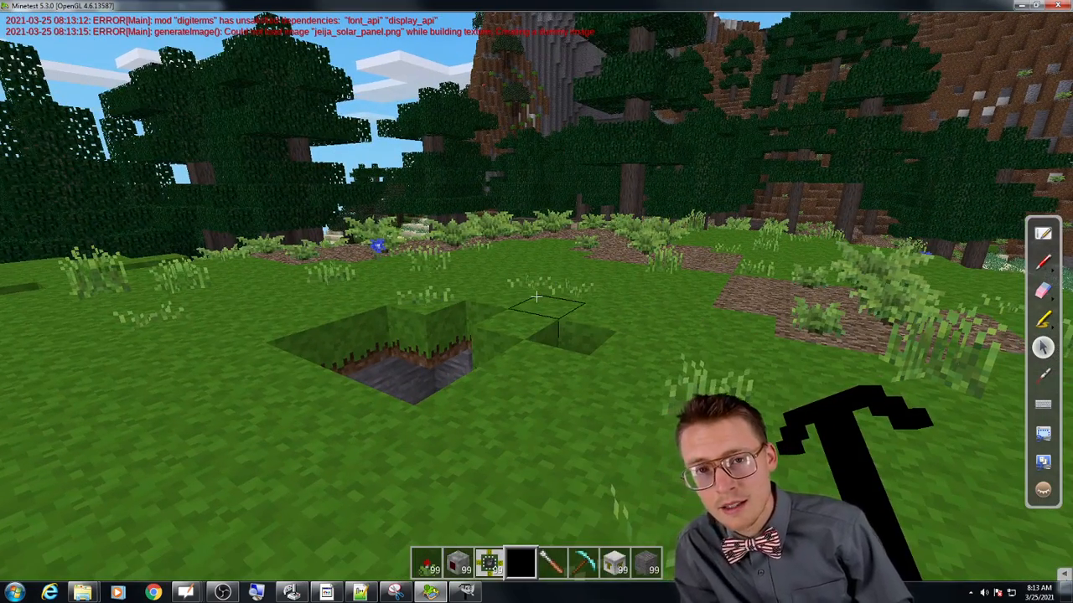
{"action": "key", "text": "w"}
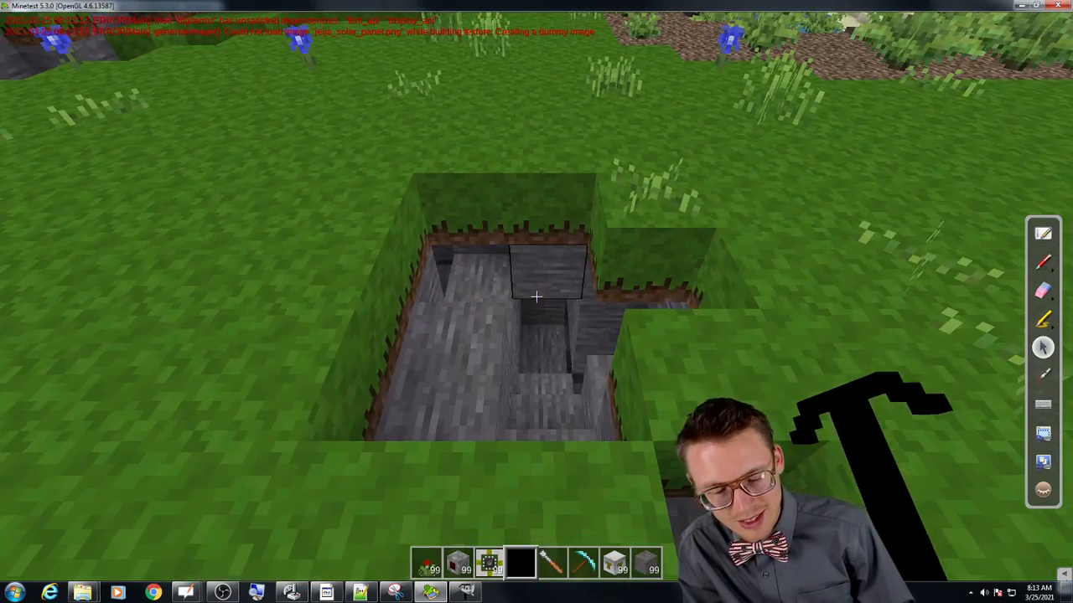
{"action": "left_click", "coordinate": [537, 297]}
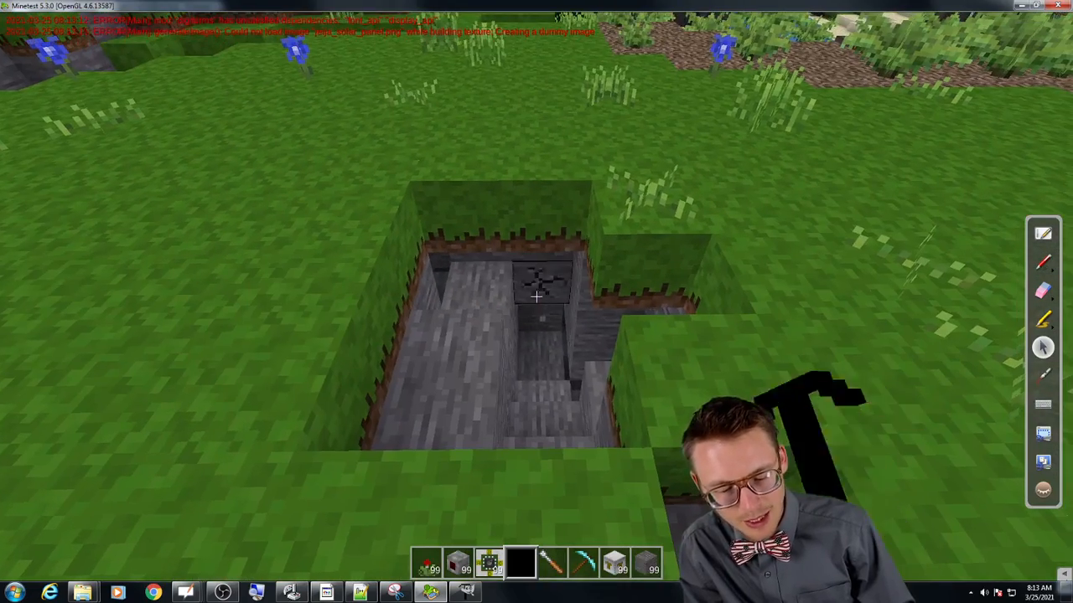
{"action": "left_click", "coordinate": [537, 297]}
{"action": "left_click", "coordinate": [536, 296]}
{"action": "left_click", "coordinate": [536, 297]}
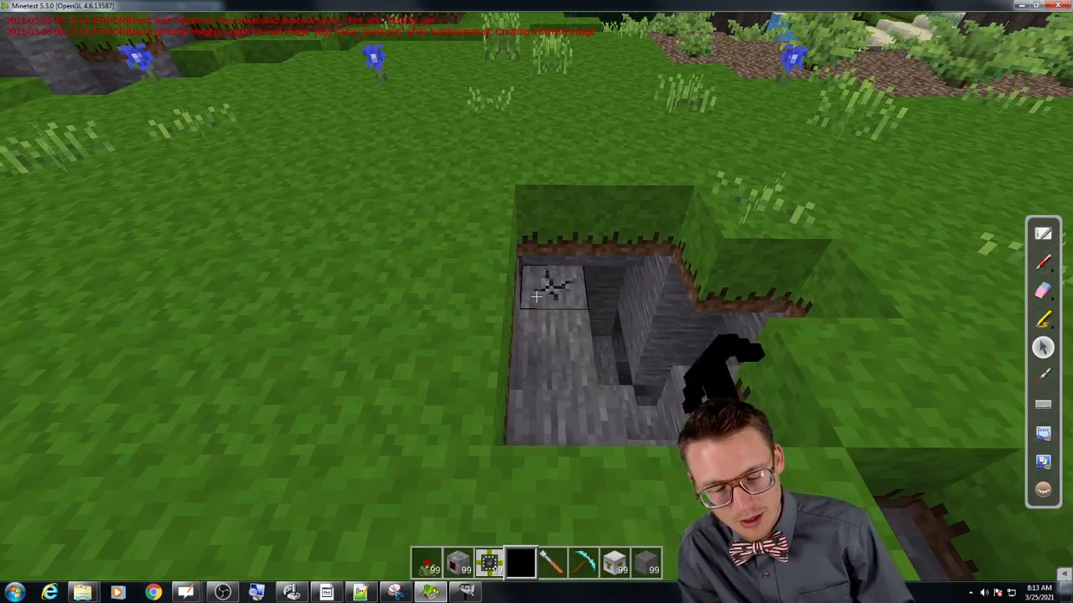